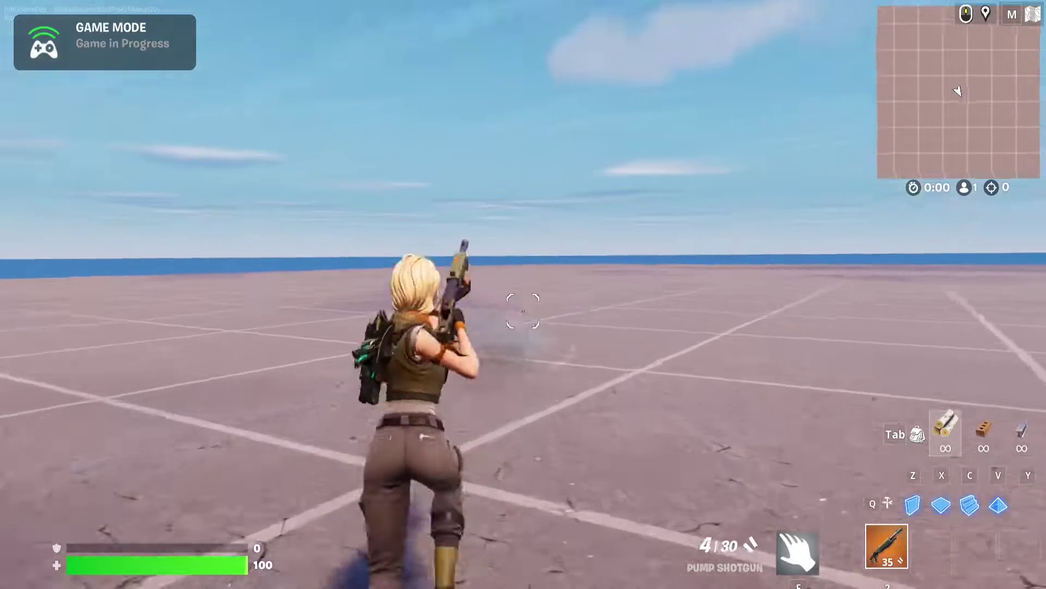
# - Test the pump shotgun in the running game by repeatedly firing and reloading it
pyautogui.press('r')
pyautogui.click(523, 310)
pyautogui.press('r')
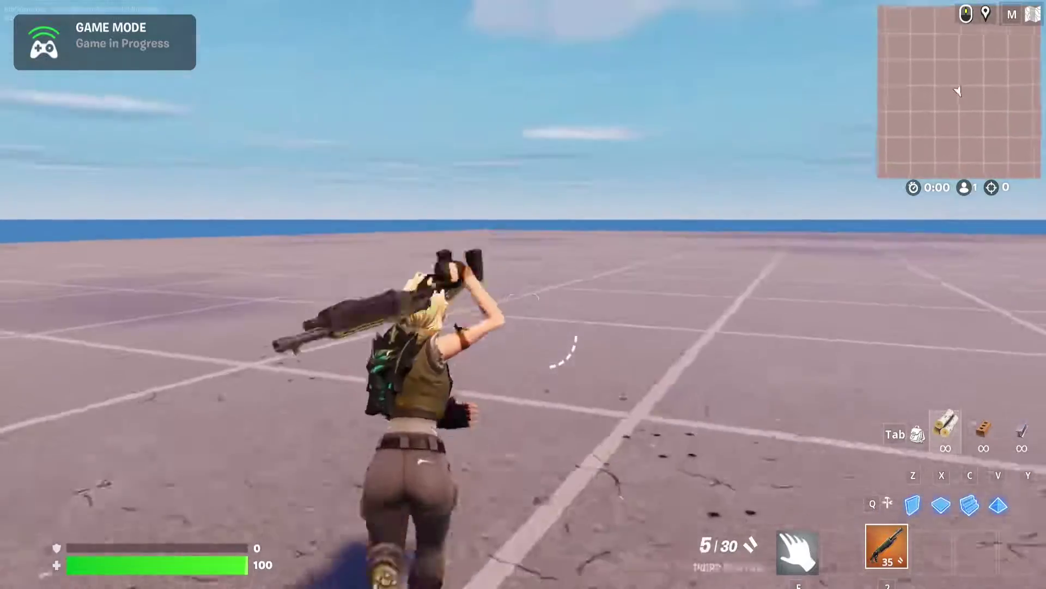
pyautogui.click(523, 311)
pyautogui.press('r')
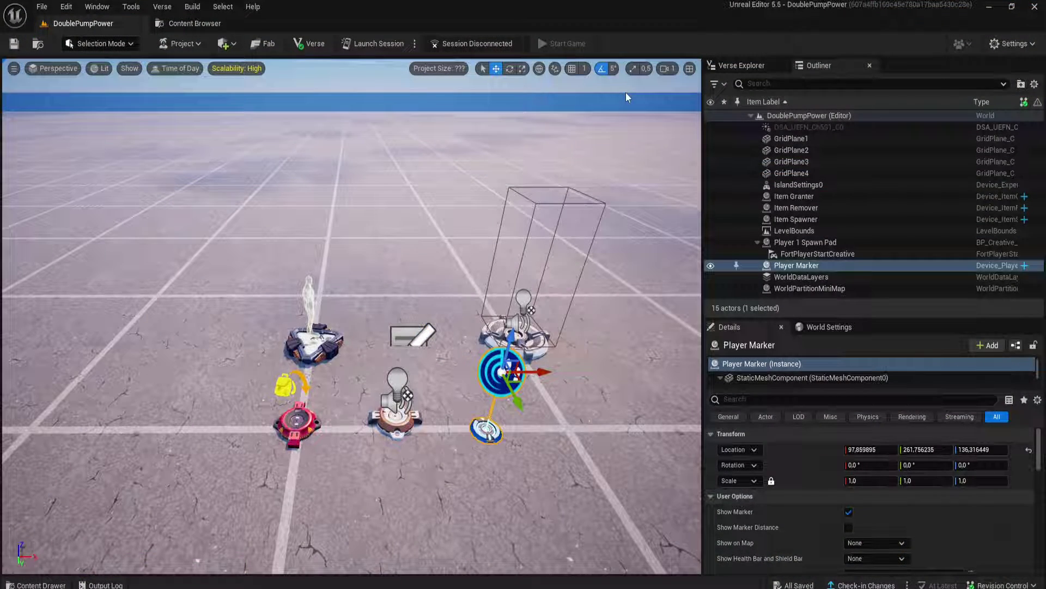
# - Inspect the Item Spawner, Item Remover, Item Granter and Player Marker devices placed in the level
pyautogui.click(528, 337)
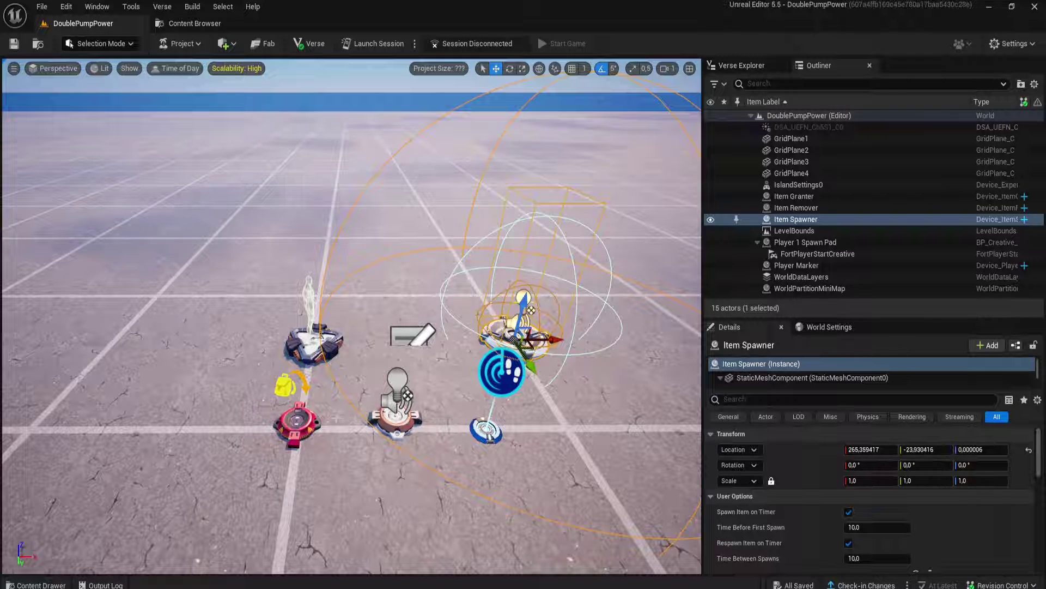
pyautogui.click(297, 424)
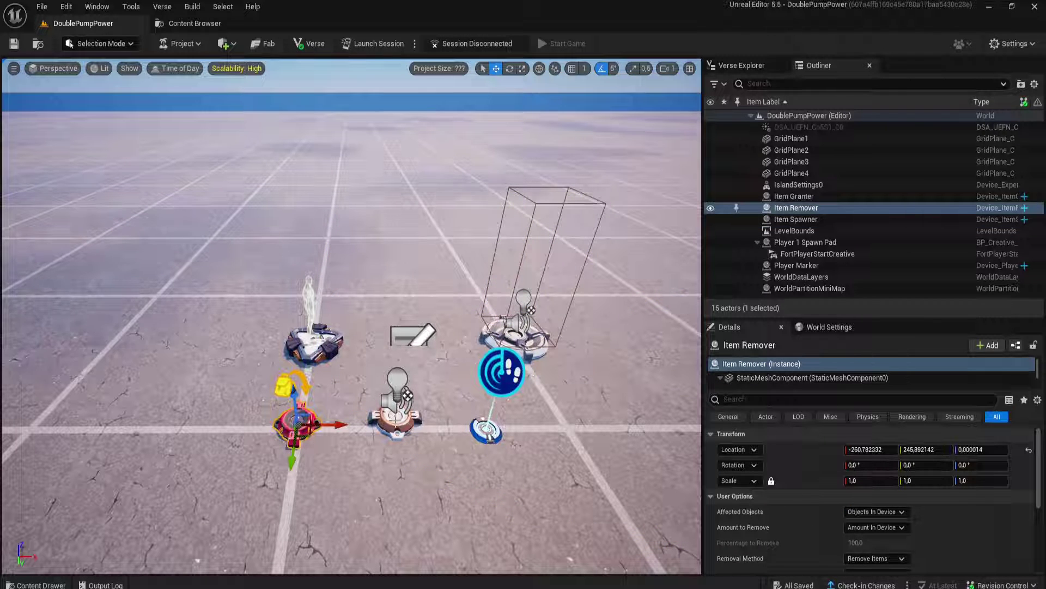
pyautogui.click(396, 420)
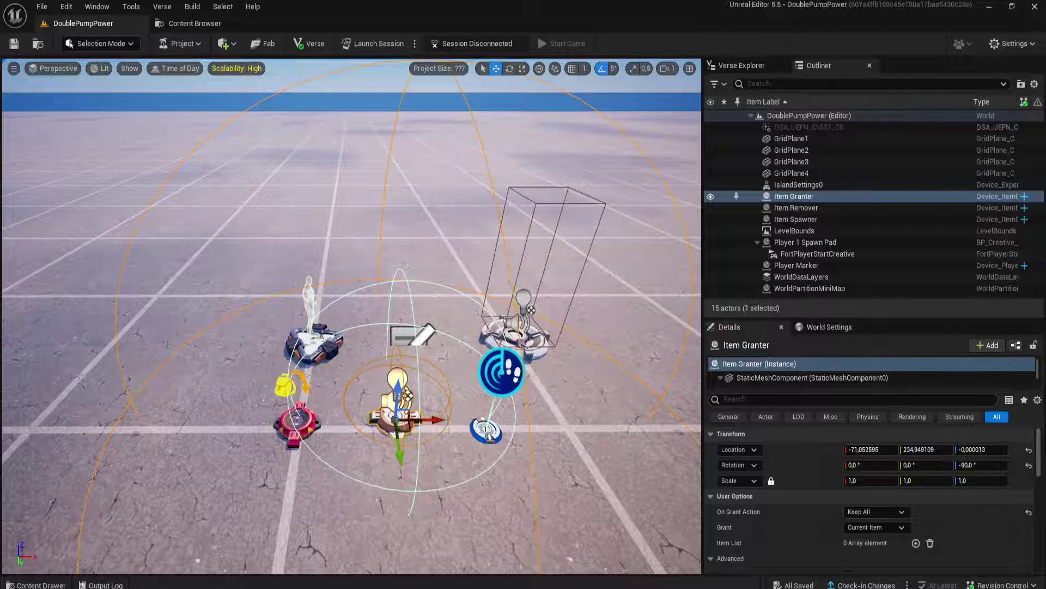
pyautogui.click(500, 372)
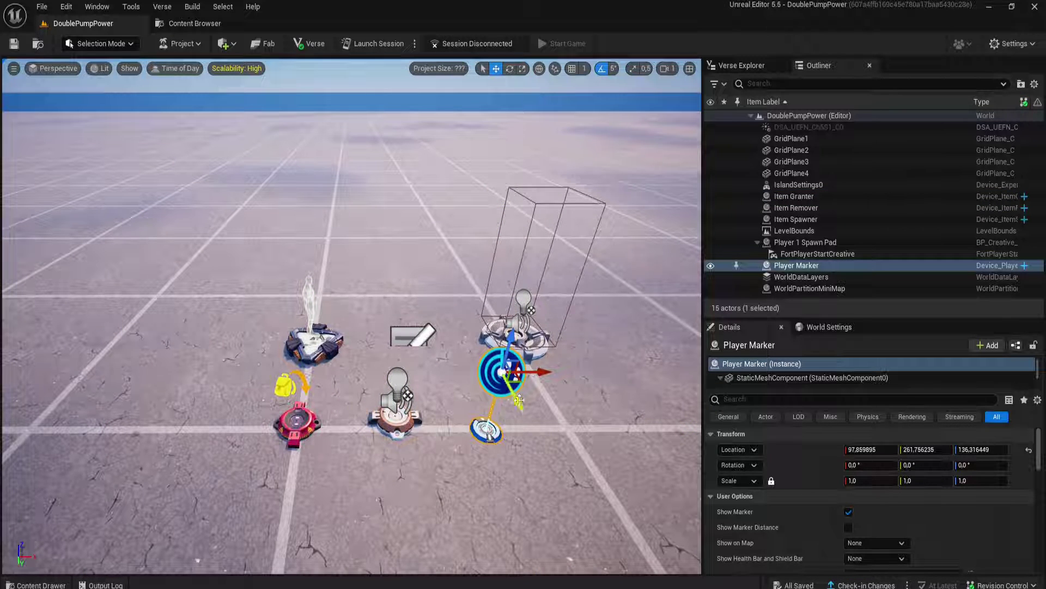
# - Add an item entry to the Item Spawner with Pump Shotgun L5 as its pickup, and locate that asset among the project's content
pyautogui.click(537, 340)
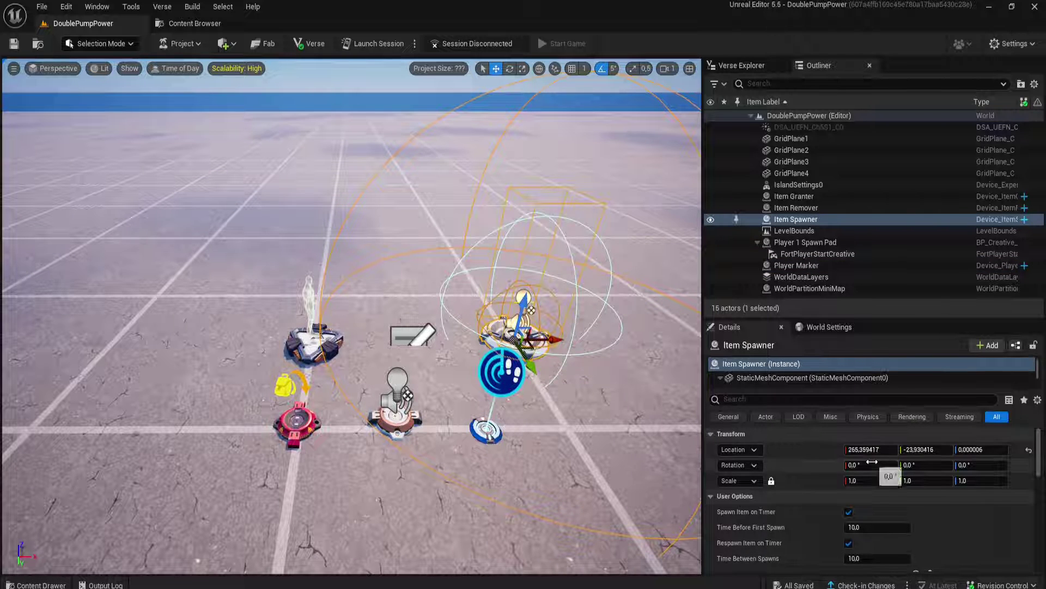
pyautogui.scroll(-3, 803, 474)
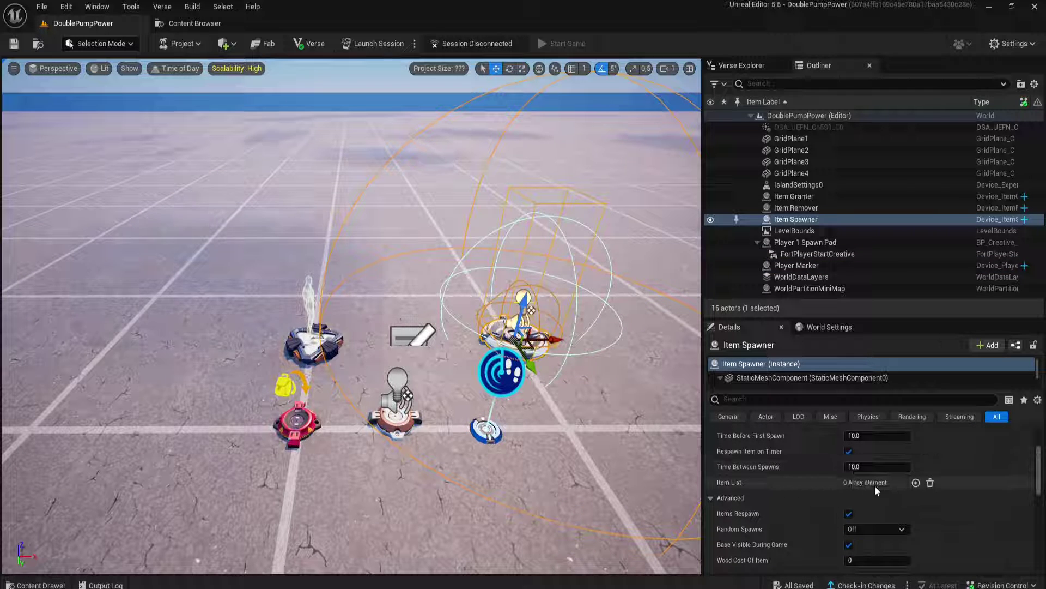
pyautogui.click(915, 482)
pyautogui.click(720, 499)
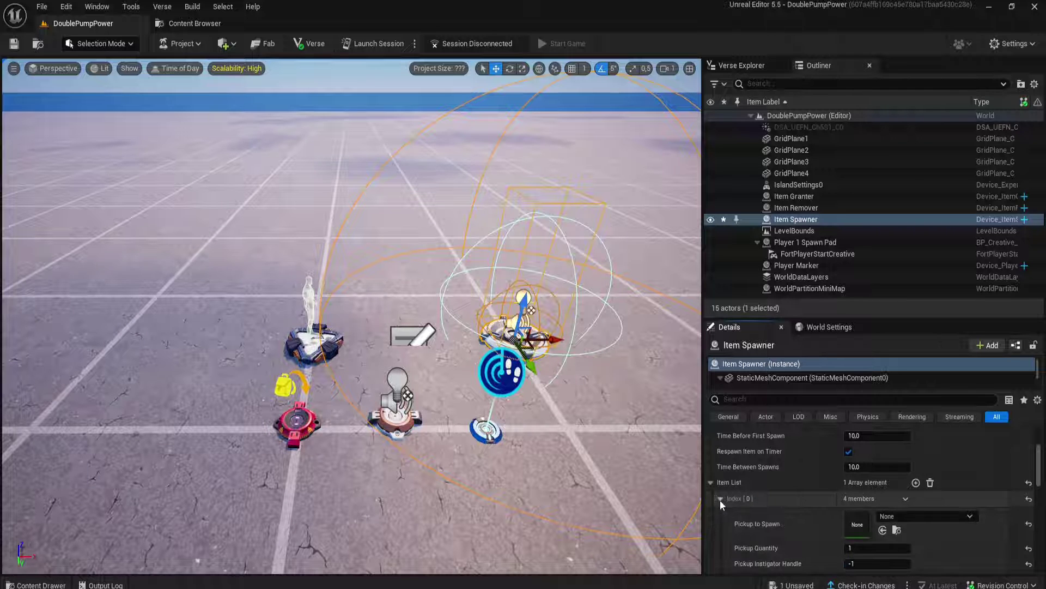
pyautogui.click(971, 480)
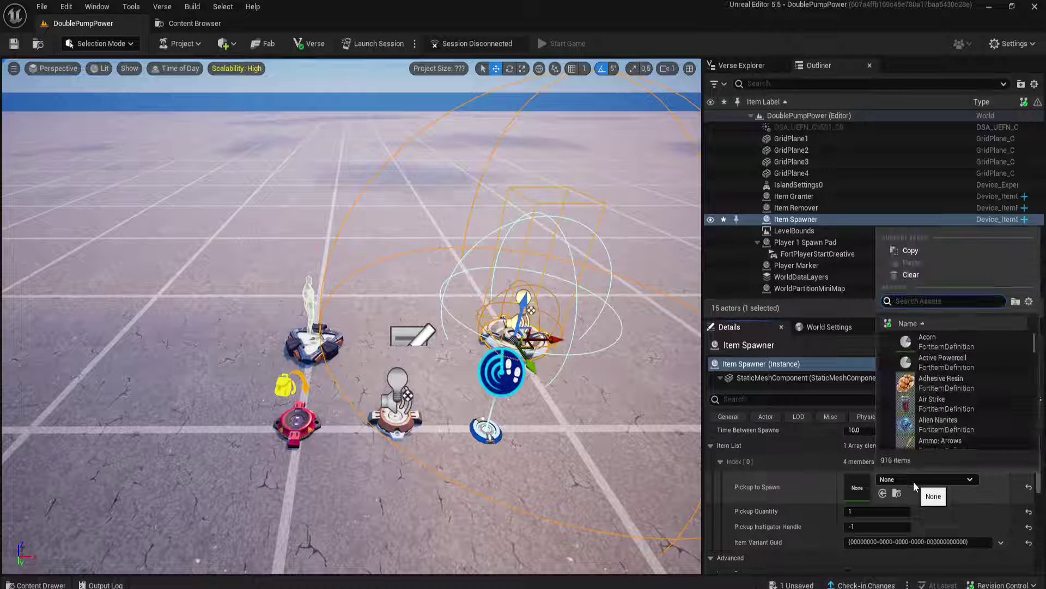
pyautogui.write('P')
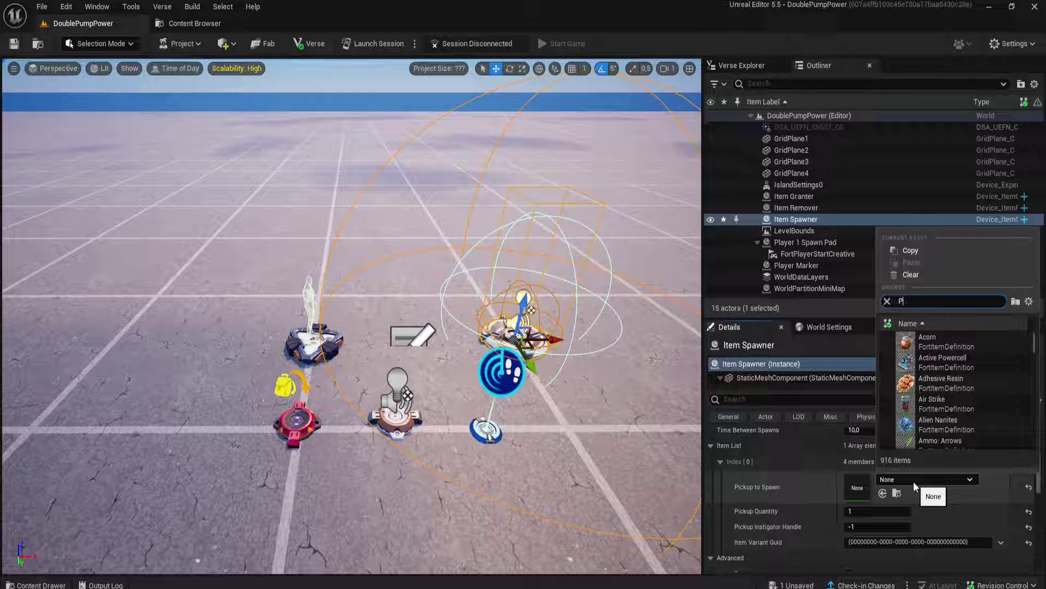
pyautogui.write('ump Shot')
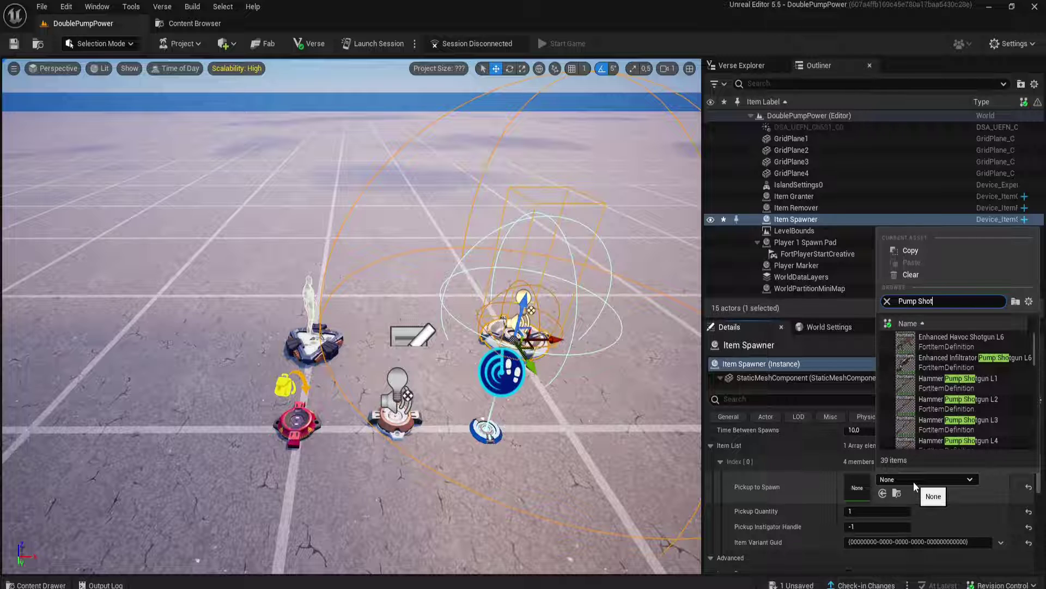
pyautogui.write('gun L5')
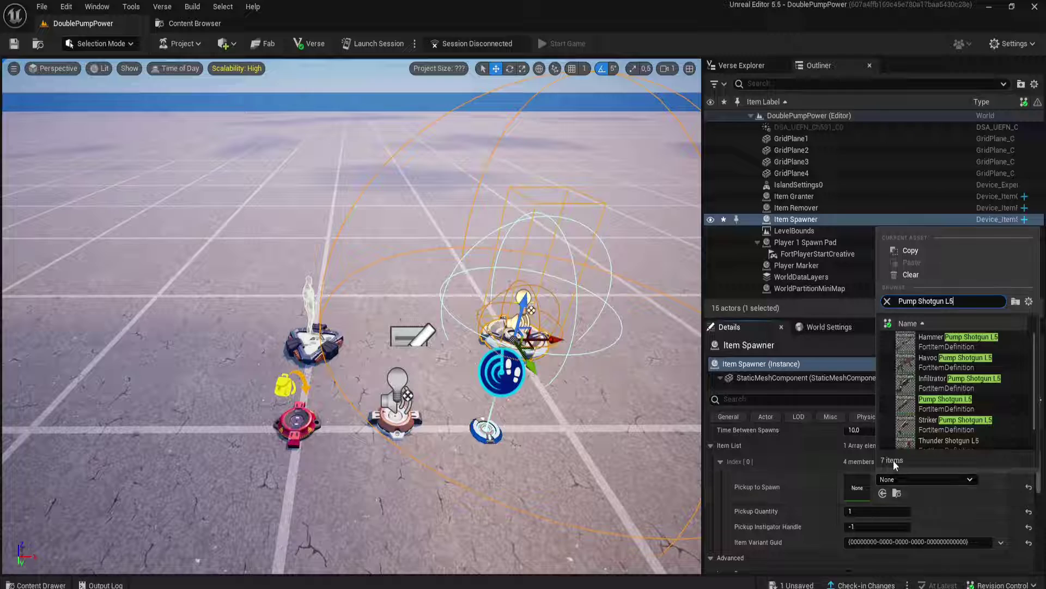
pyautogui.click(934, 405)
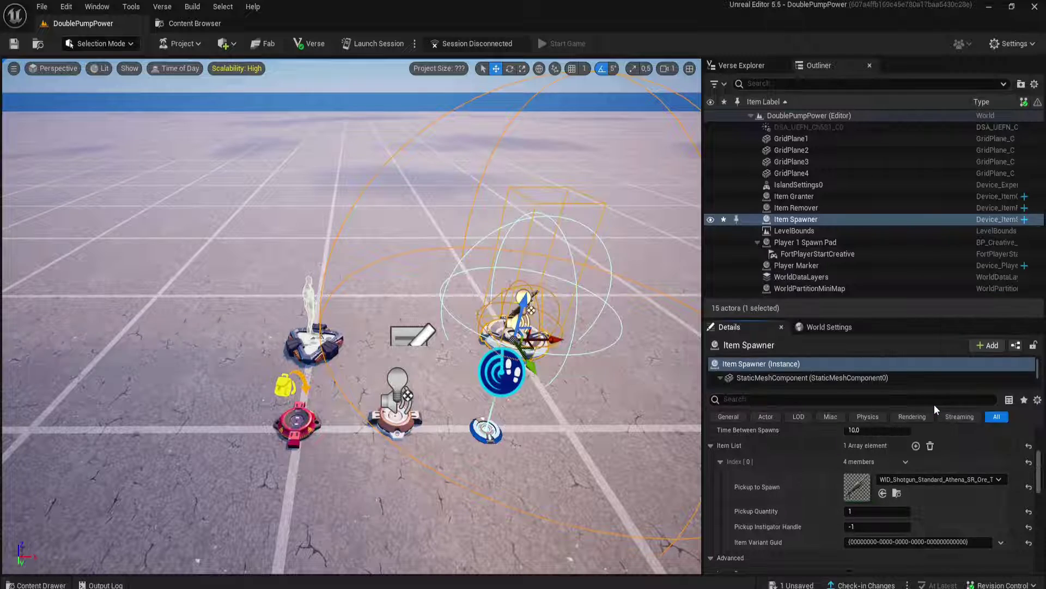
pyautogui.click(897, 494)
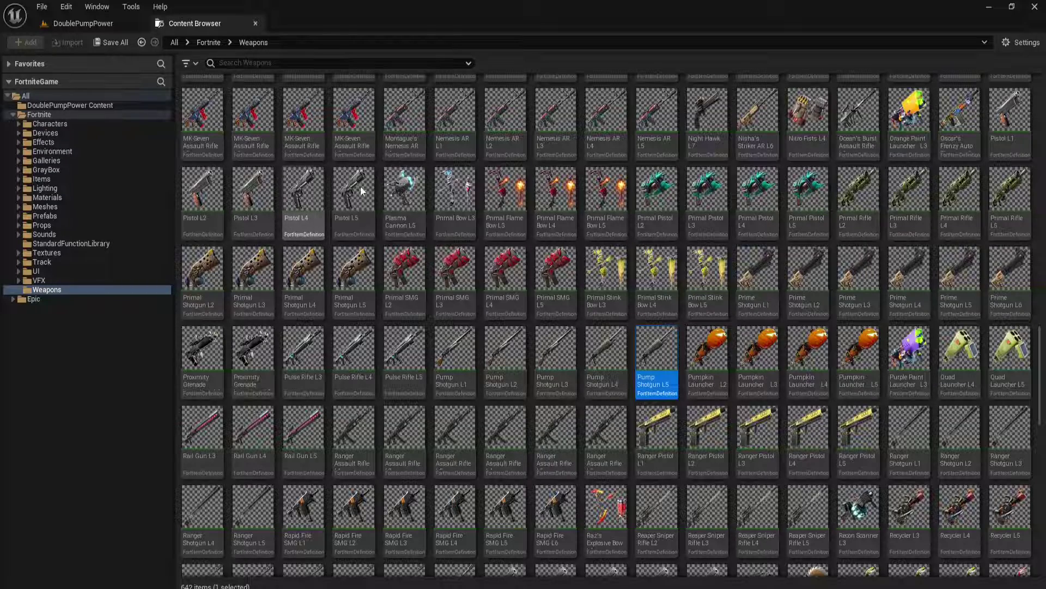
pyautogui.click(112, 22)
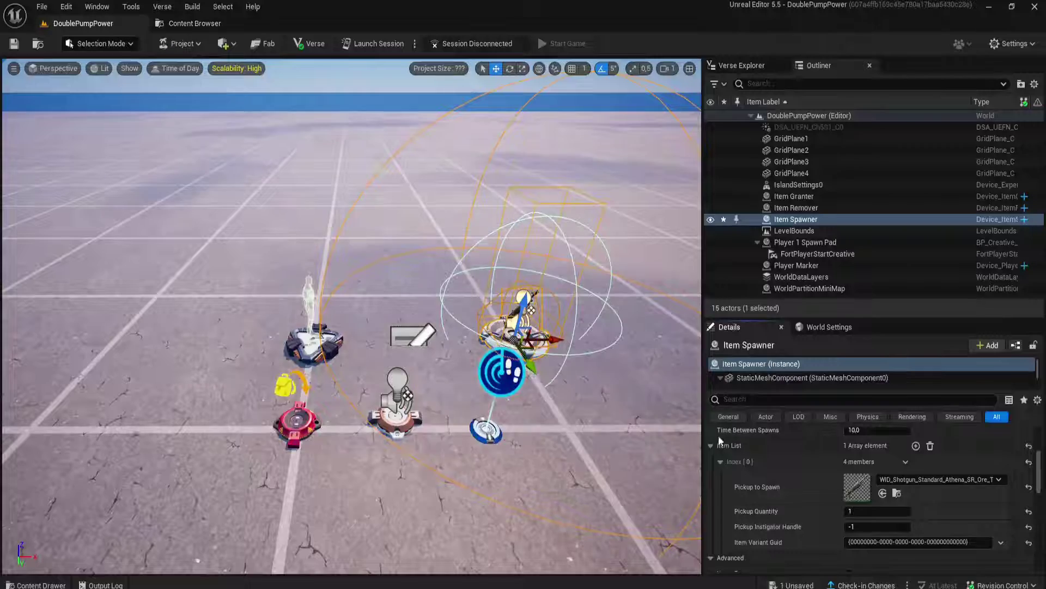
# - Set the Item Spawner's Time Before First Spawn to 1.0
pyautogui.scroll(3, 914, 498)
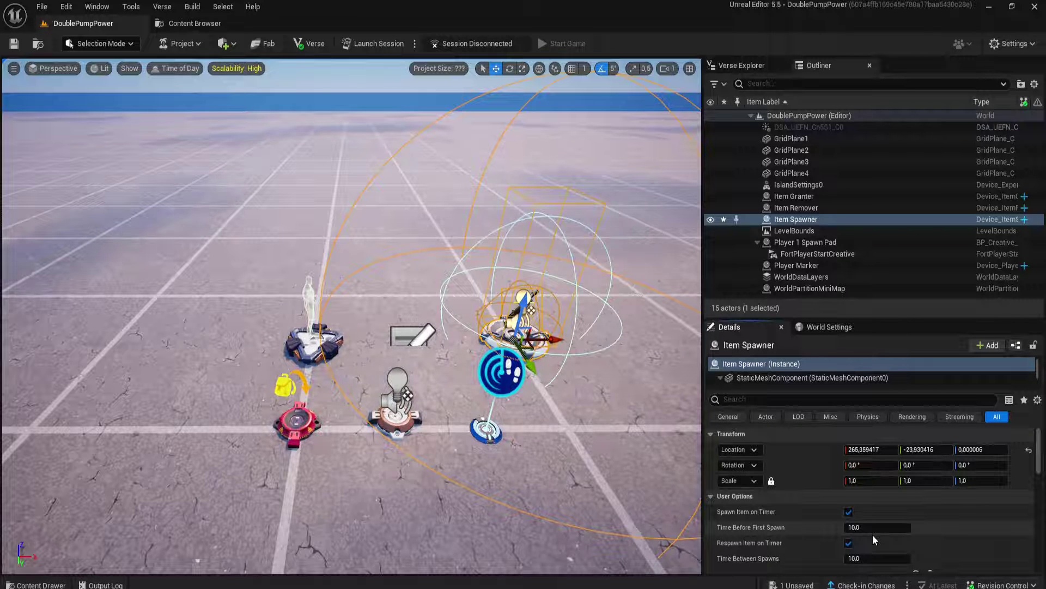
pyautogui.click(882, 527)
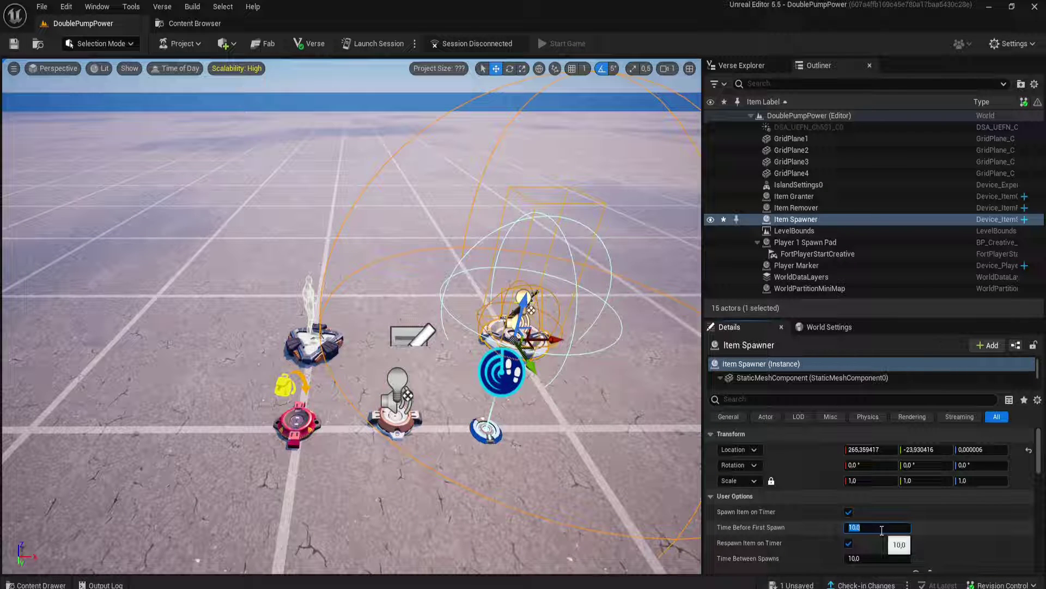
pyautogui.write('1')
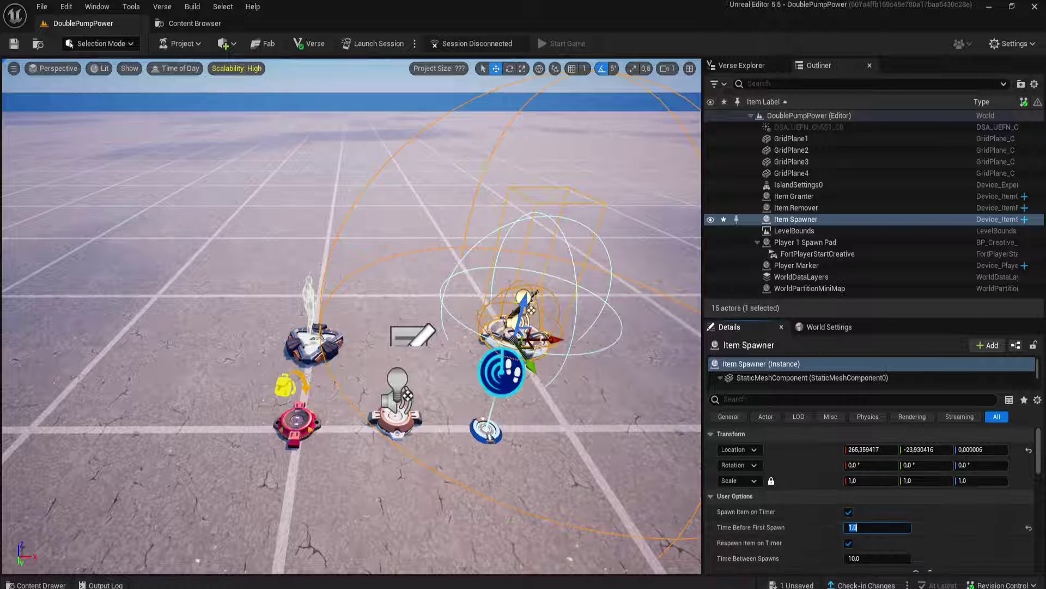
# - Add an entry to the Item Remover's item list and assign the selected Pump Shotgun L5 asset as its item definition
pyautogui.click(301, 425)
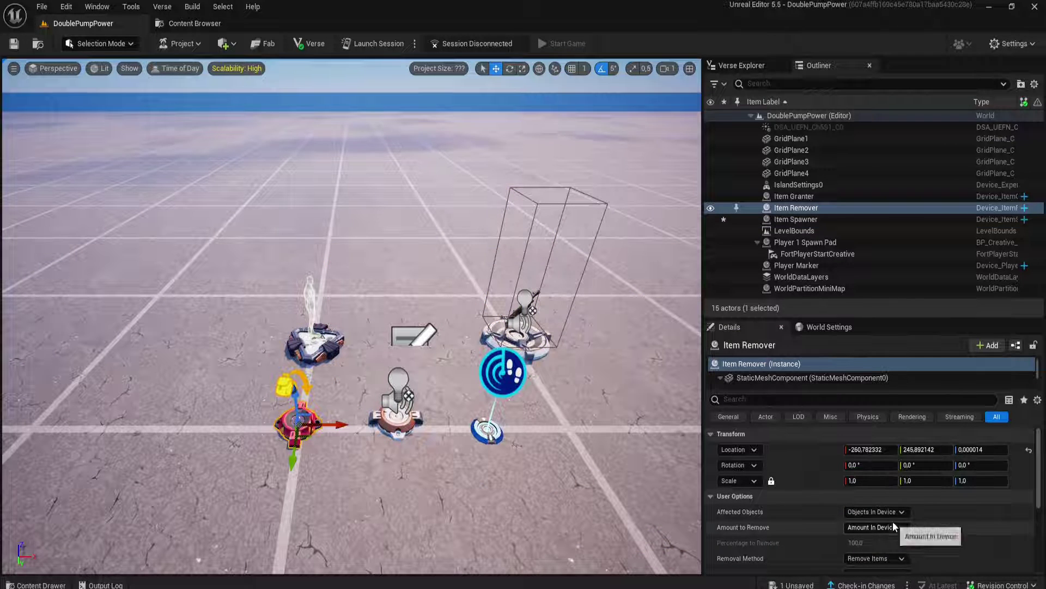
pyautogui.scroll(-2, 893, 521)
pyautogui.click(915, 535)
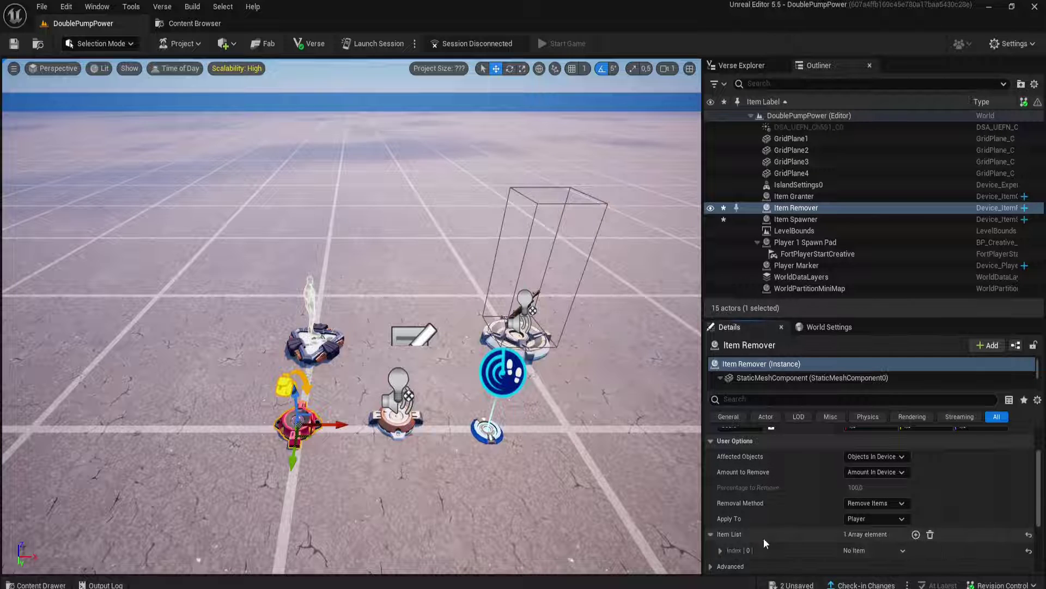
pyautogui.scroll(-2, 764, 538)
pyautogui.scroll(-1, 858, 507)
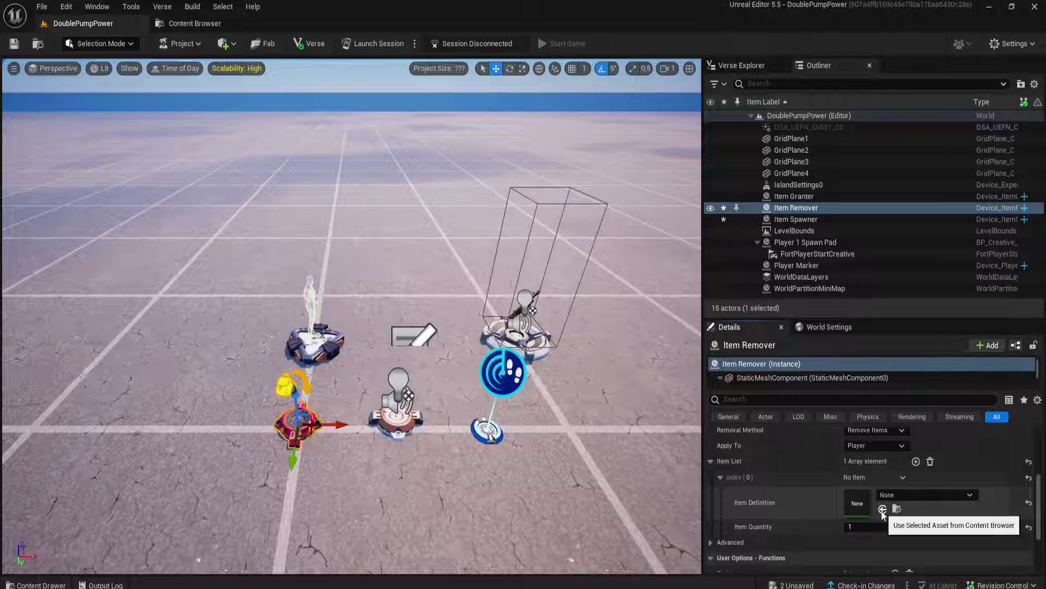
pyautogui.click(883, 509)
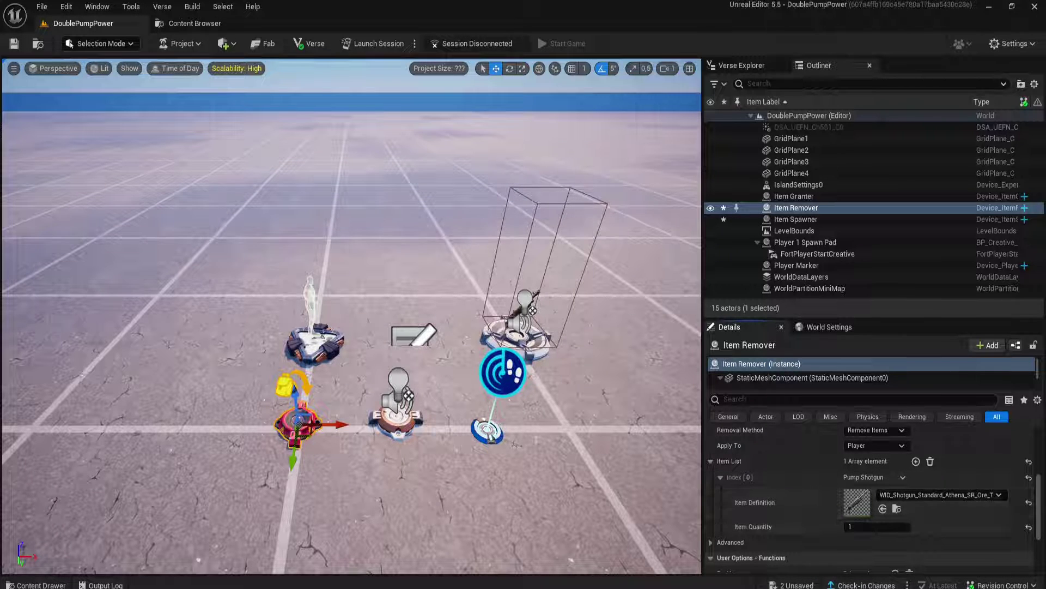
# - Add an entry to the Item Granter's item list and assign the selected Pump Shotgun L5 asset as its item definition
pyautogui.click(400, 419)
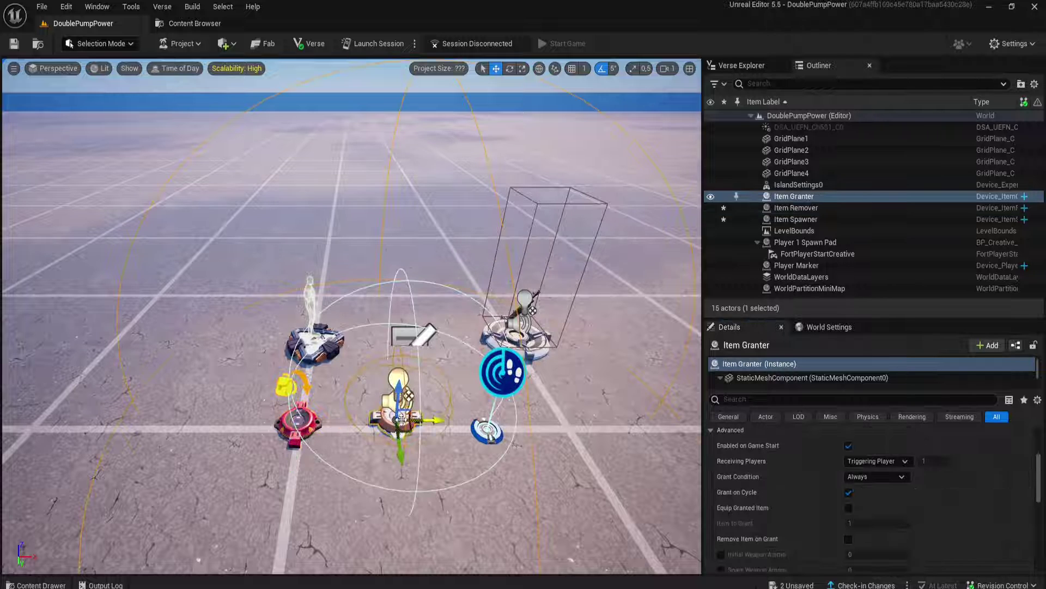
pyautogui.scroll(2, 965, 501)
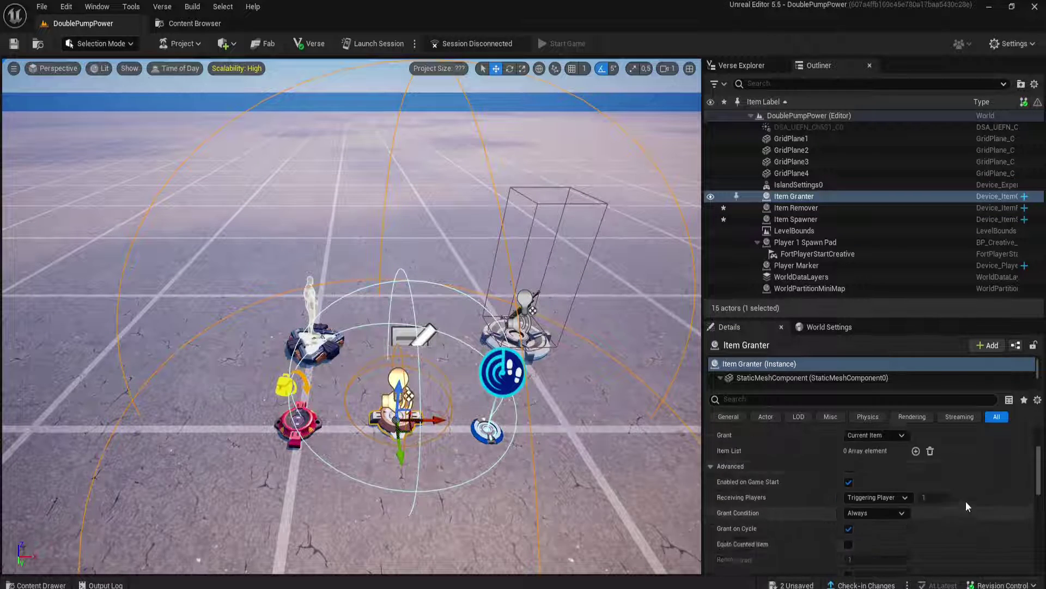
pyautogui.scroll(2, 966, 502)
pyautogui.click(915, 507)
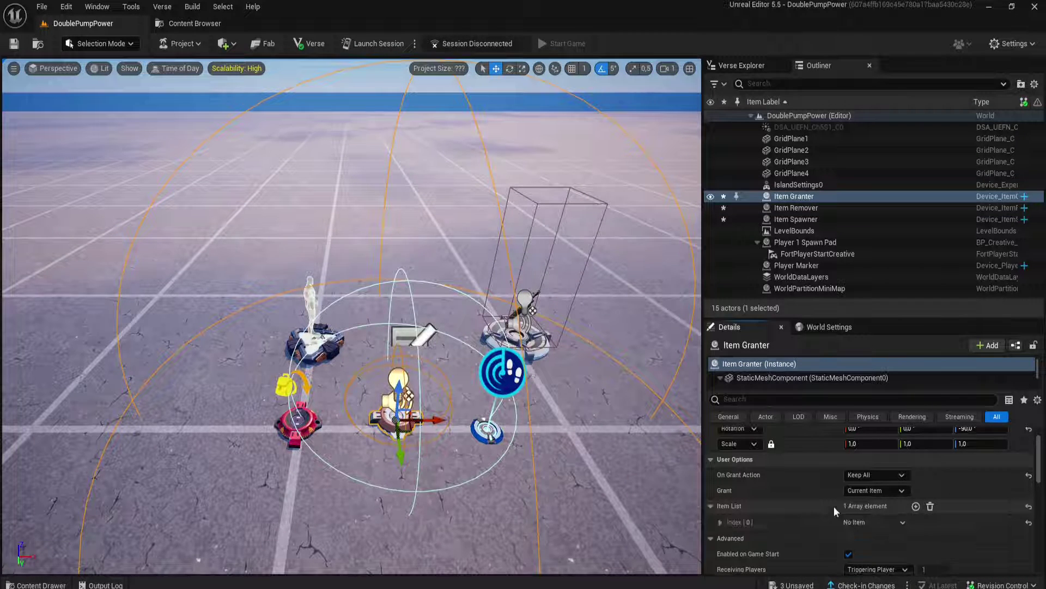
pyautogui.click(720, 521)
pyautogui.scroll(-1, 752, 515)
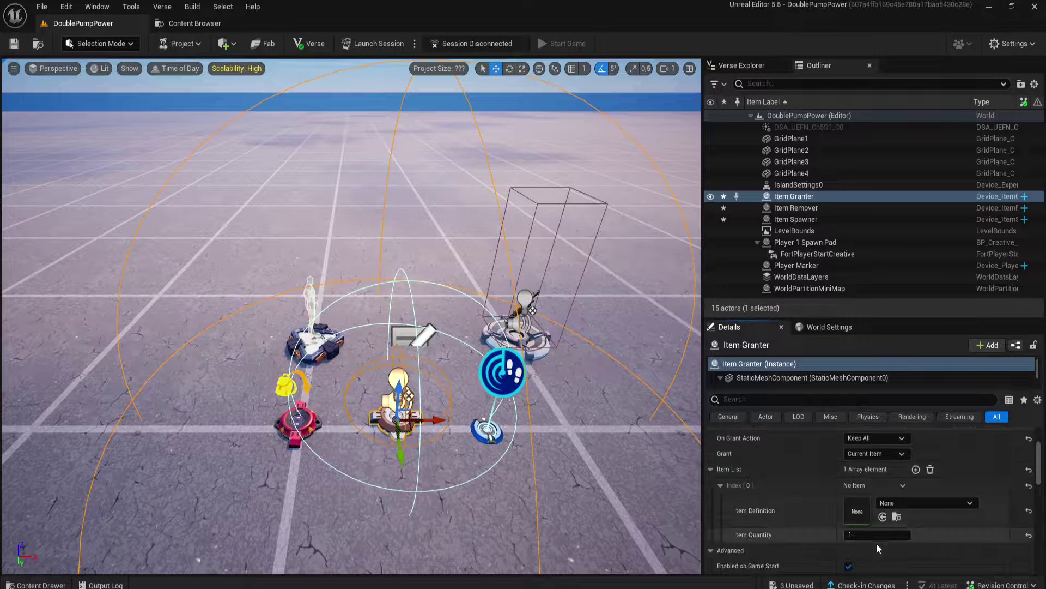
pyautogui.click(883, 517)
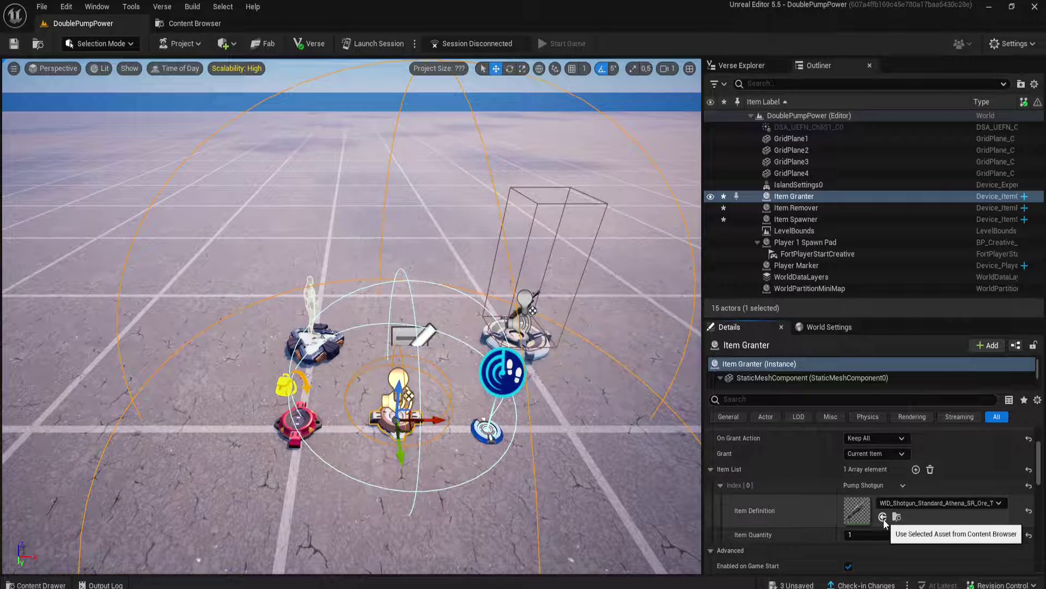
# - Choose Keep All as the Item Granter's On Grant Action
pyautogui.scroll(2, 932, 536)
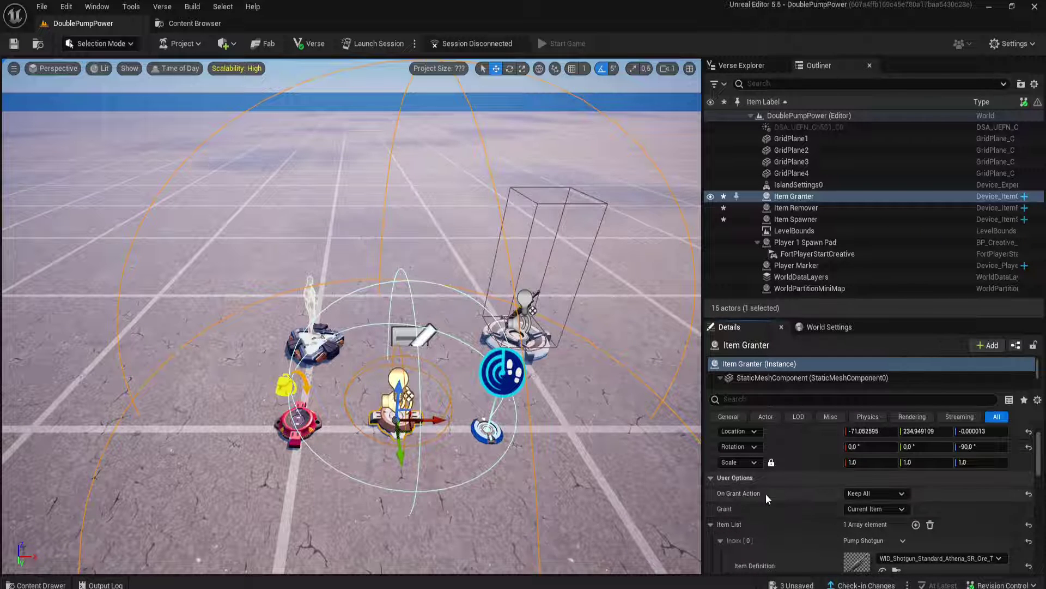
pyautogui.click(904, 492)
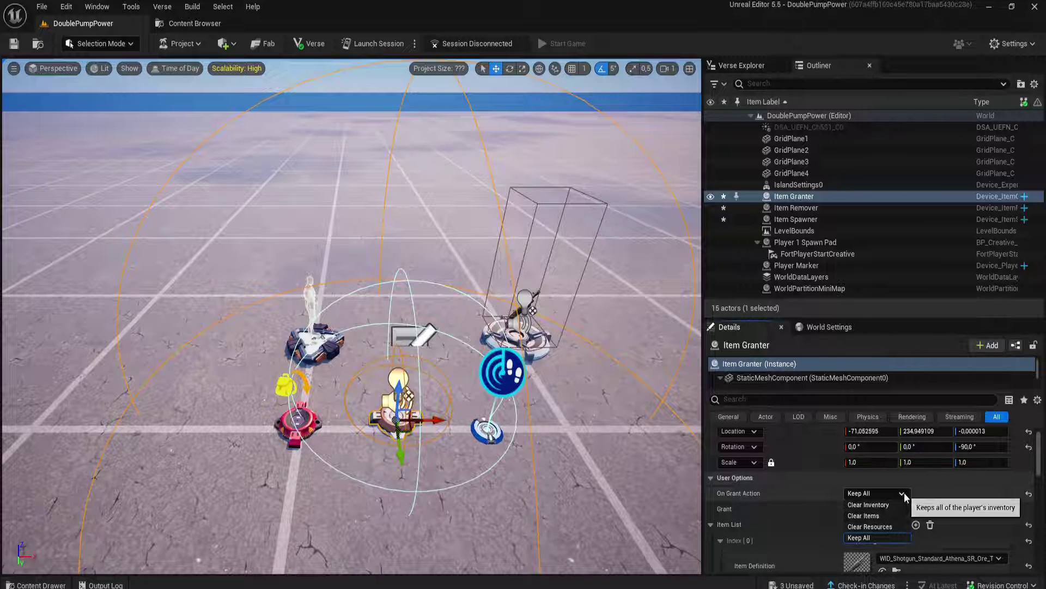
pyautogui.click(869, 537)
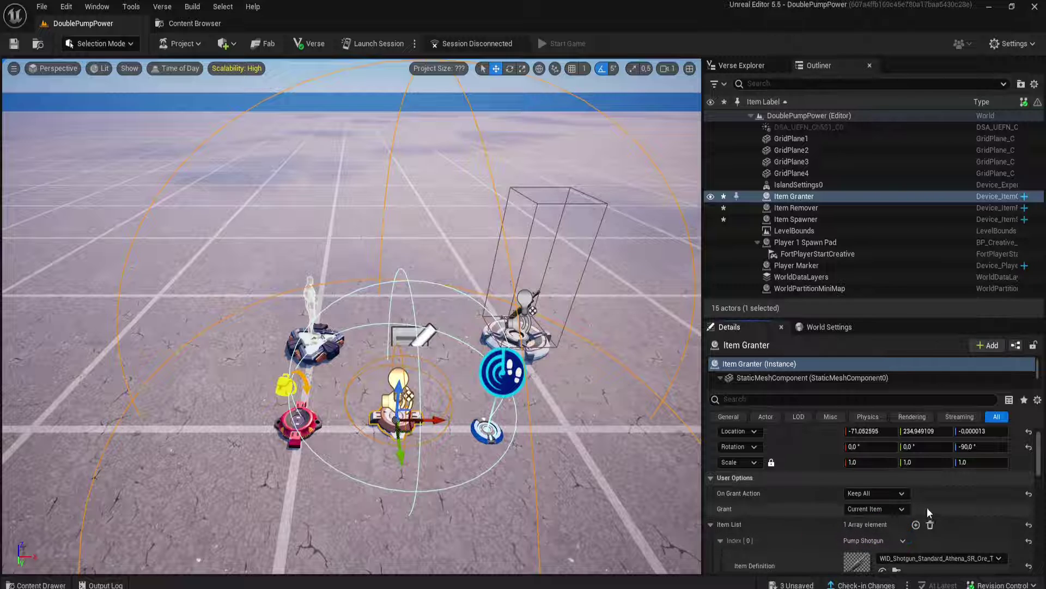
# - Set the Item Granter's Cycle Behavior to Wrap in its advanced options
pyautogui.scroll(-3, 962, 495)
pyautogui.scroll(-5, 963, 493)
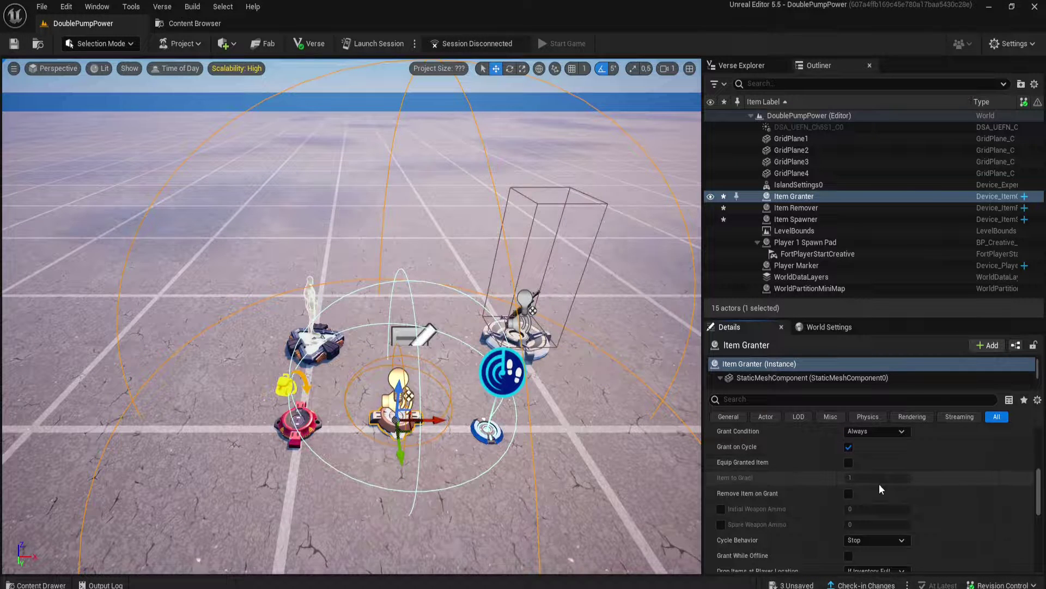
pyautogui.scroll(1, 788, 463)
pyautogui.scroll(-2, 788, 462)
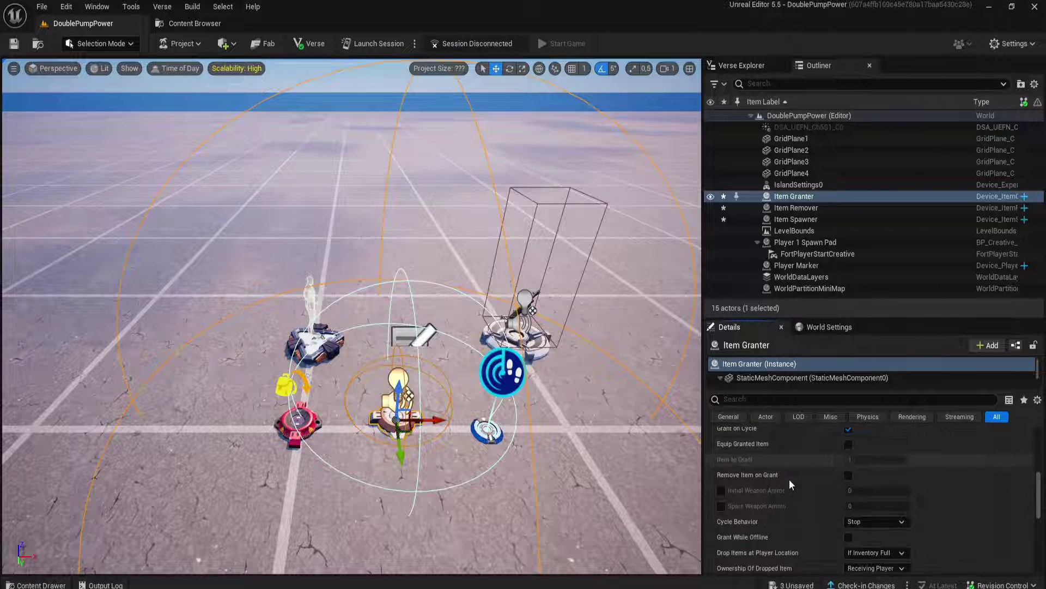
pyautogui.click(906, 522)
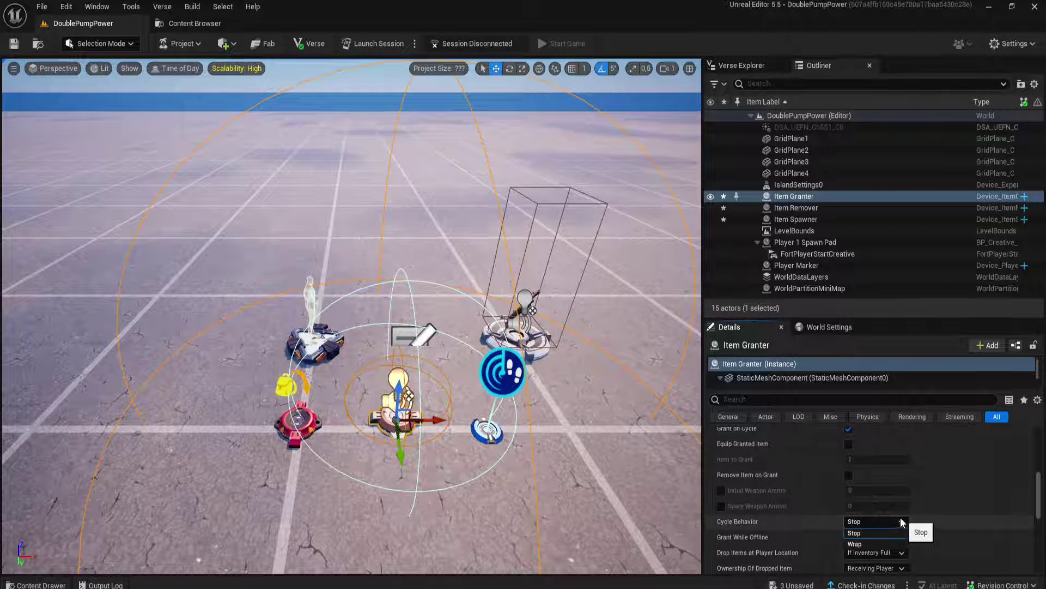
pyautogui.click(863, 544)
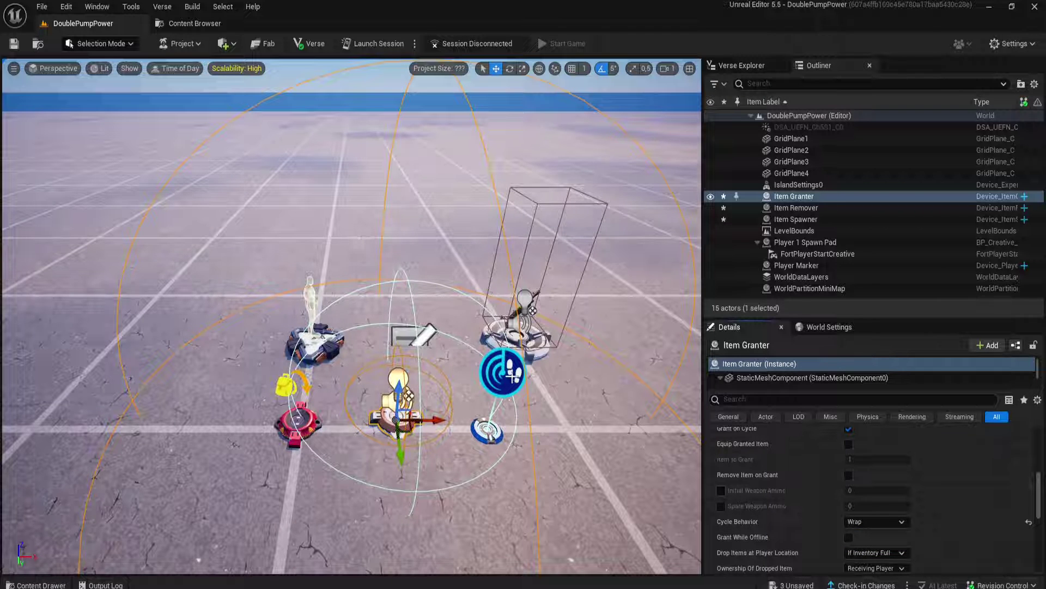
# - Add an entry to the Player Marker's item list and assign the selected Pump Shotgun asset as its item definition
pyautogui.click(509, 375)
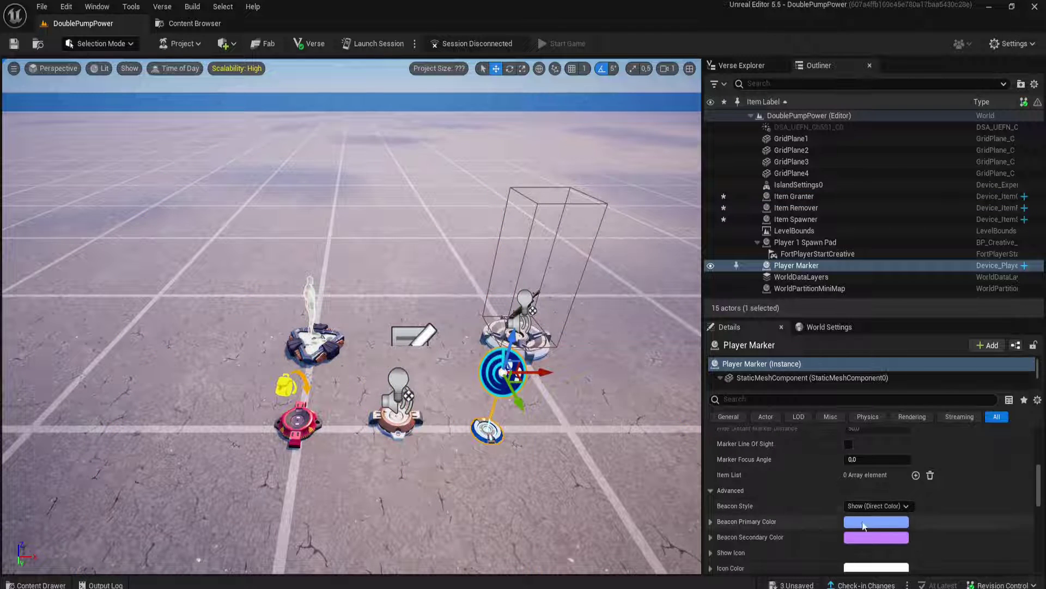
pyautogui.click(916, 474)
pyautogui.click(720, 491)
pyautogui.scroll(-1, 808, 500)
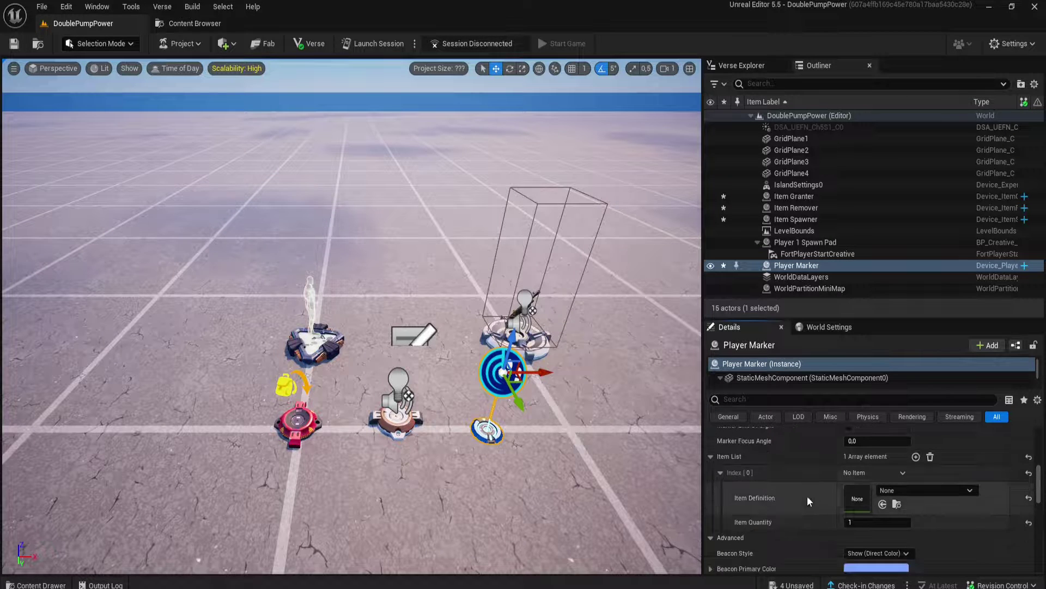
pyautogui.click(881, 505)
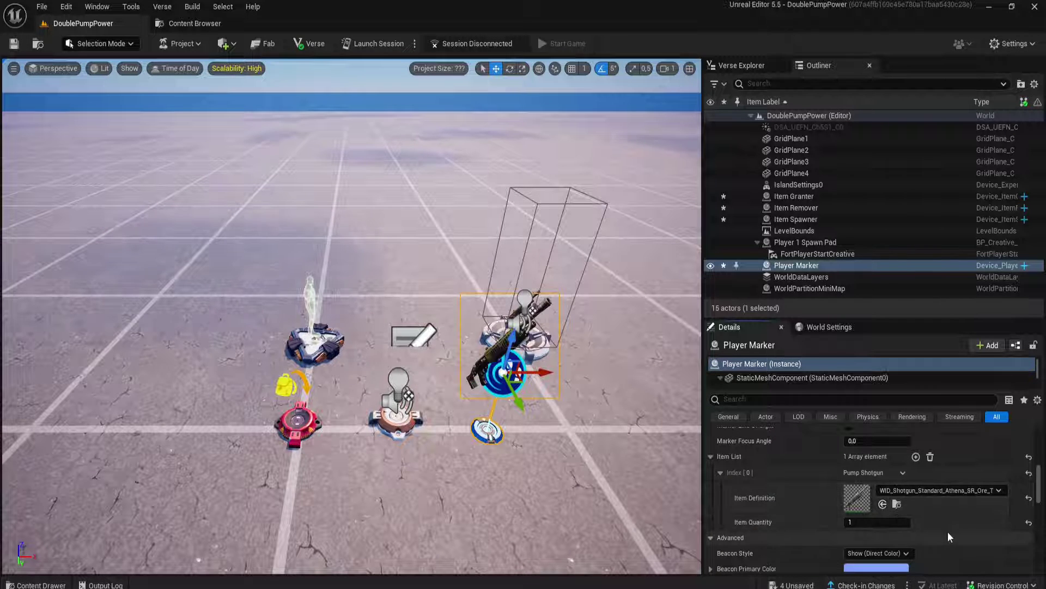
# - Disable Show Marker and Visible for Tracked Player on the Player Marker, then clear the selection
pyautogui.scroll(6, 950, 535)
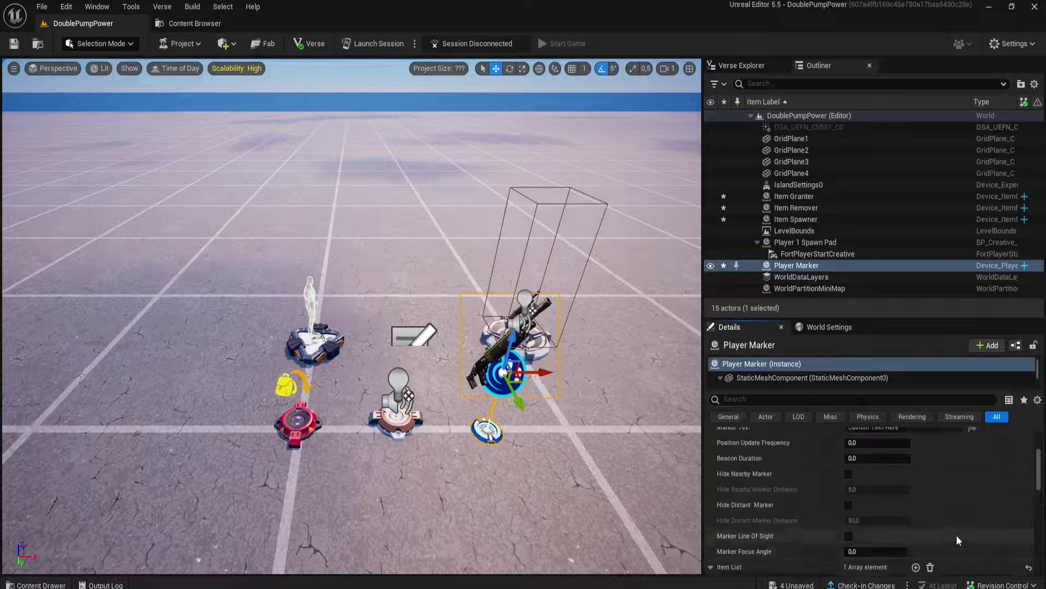
pyautogui.scroll(4, 956, 534)
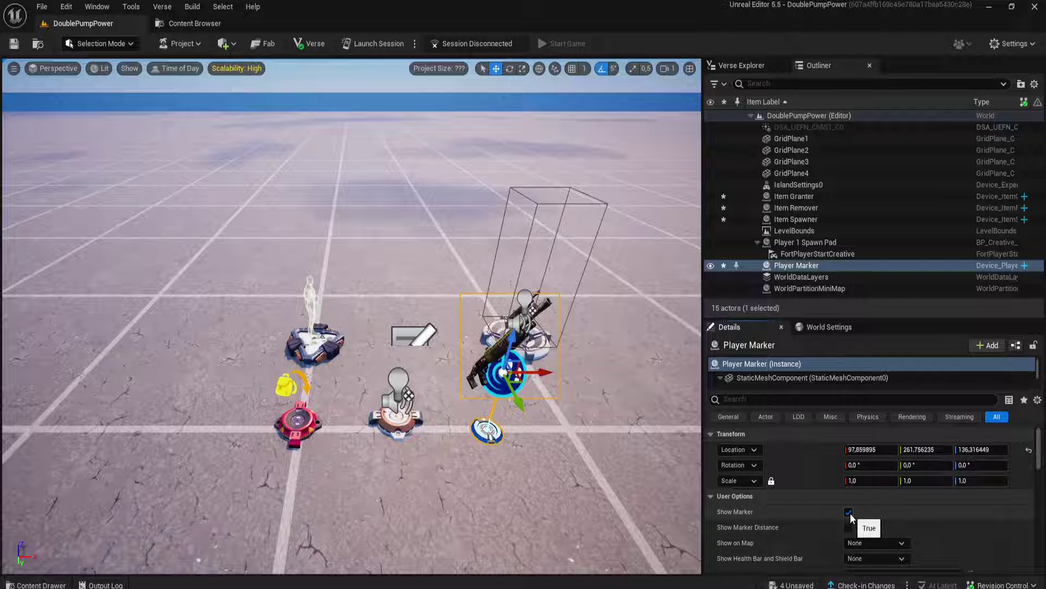
pyautogui.click(849, 513)
pyautogui.scroll(-8, 928, 511)
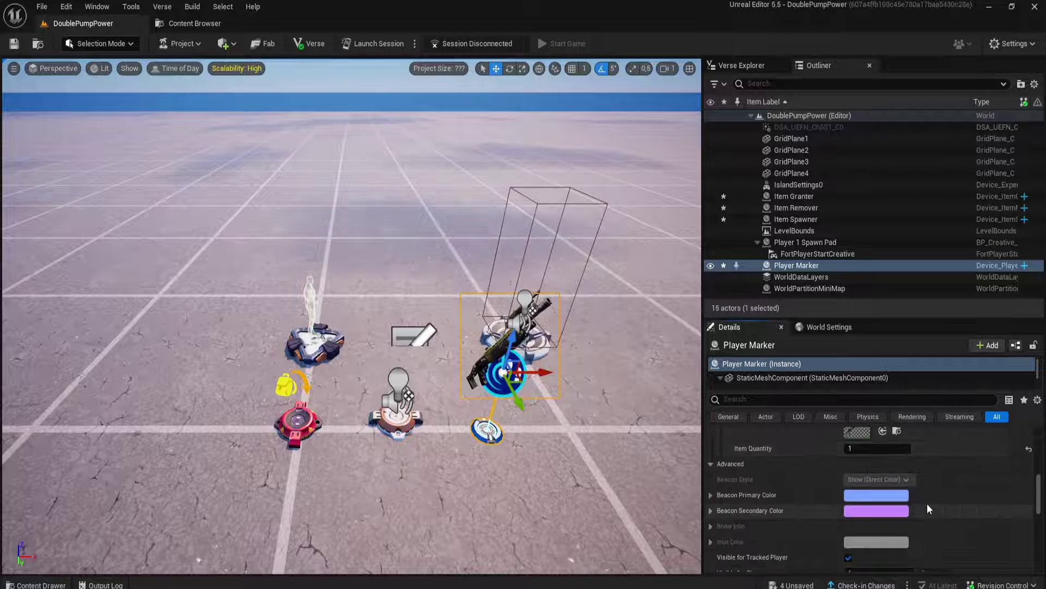
pyautogui.scroll(-1, 921, 497)
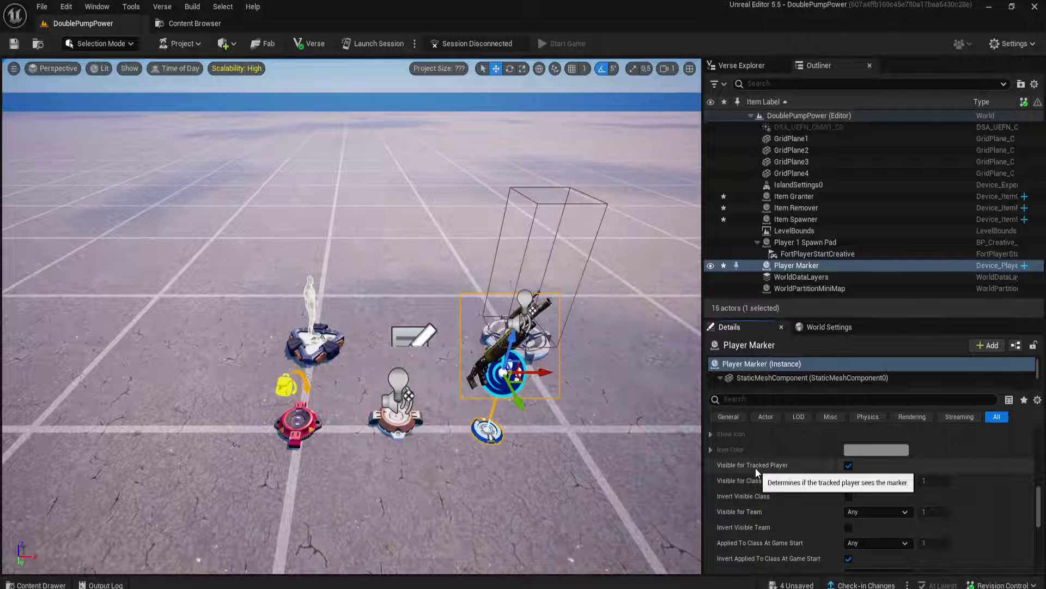
pyautogui.click(848, 467)
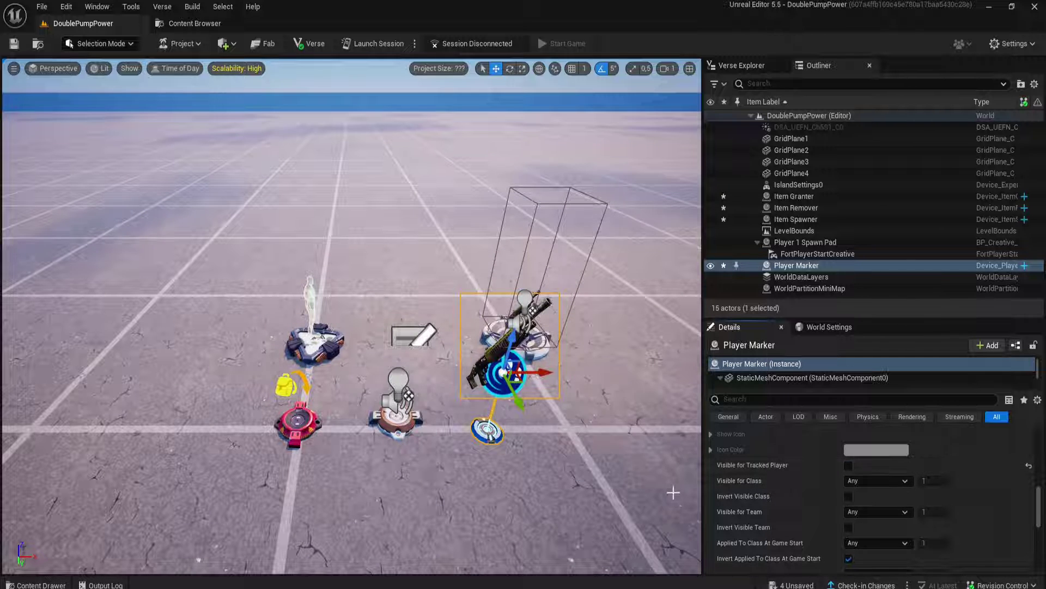
pyautogui.click(589, 466)
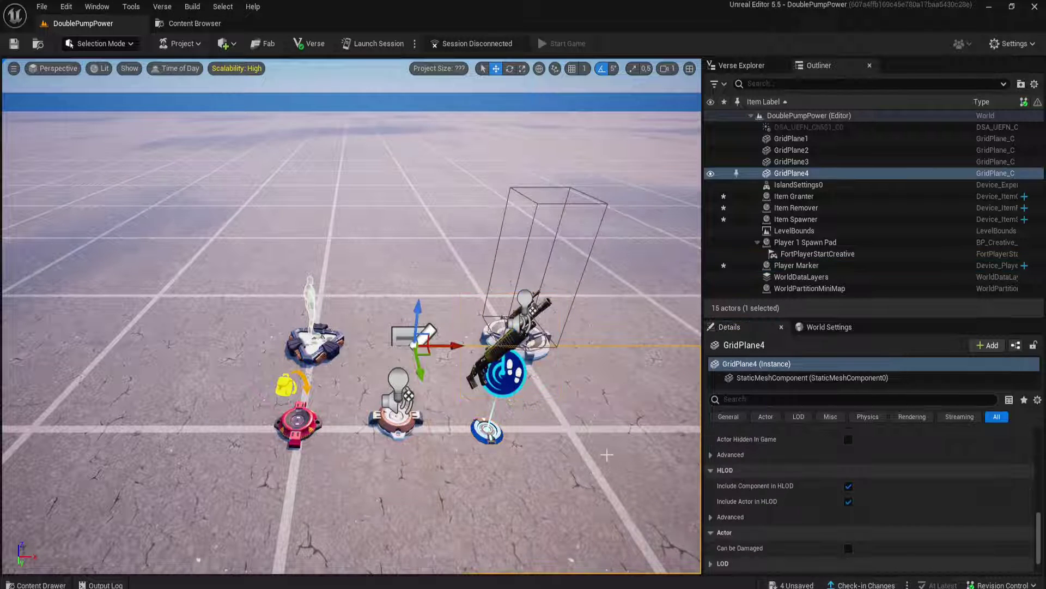
pyautogui.press('Escape')
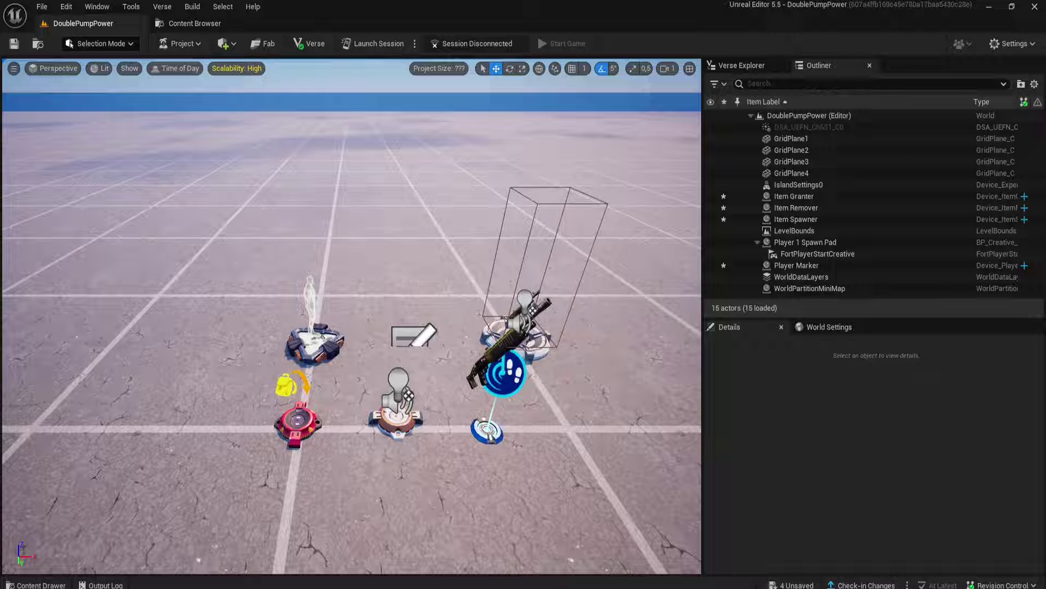
# - Add a Verse Device script named double_pump_power to the DoublePumpPower project and save the modified device actors
pyautogui.click(162, 6)
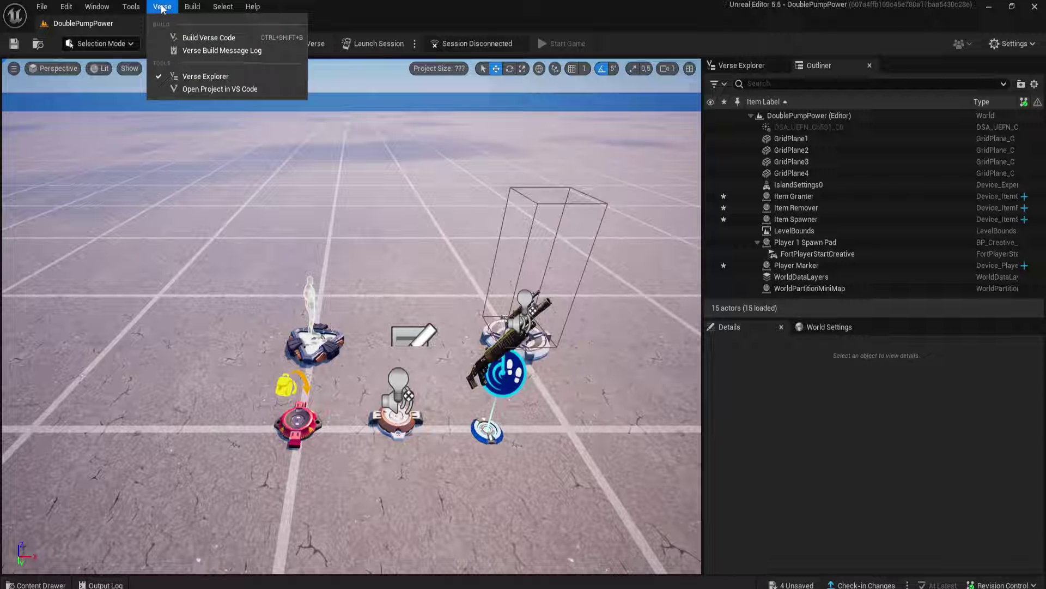
pyautogui.click(221, 77)
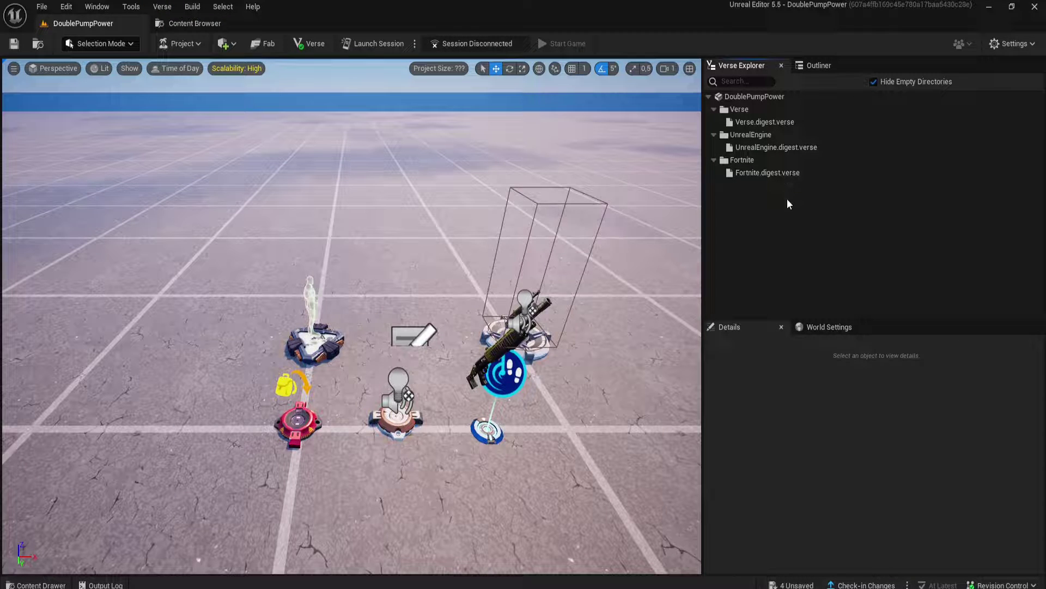
pyautogui.rightClick(746, 98)
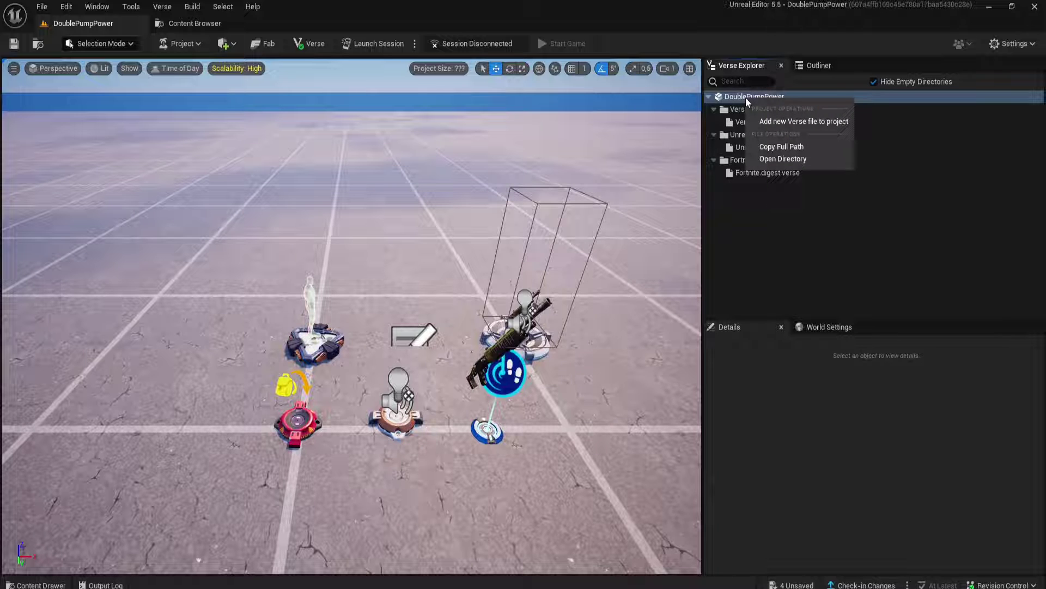
pyautogui.click(813, 121)
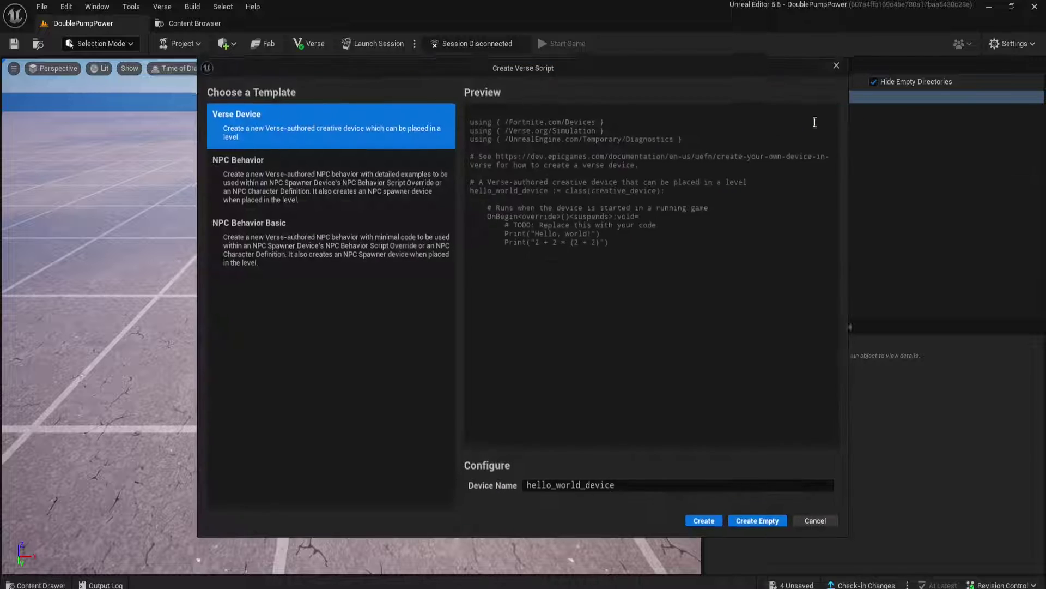
pyautogui.click(634, 485)
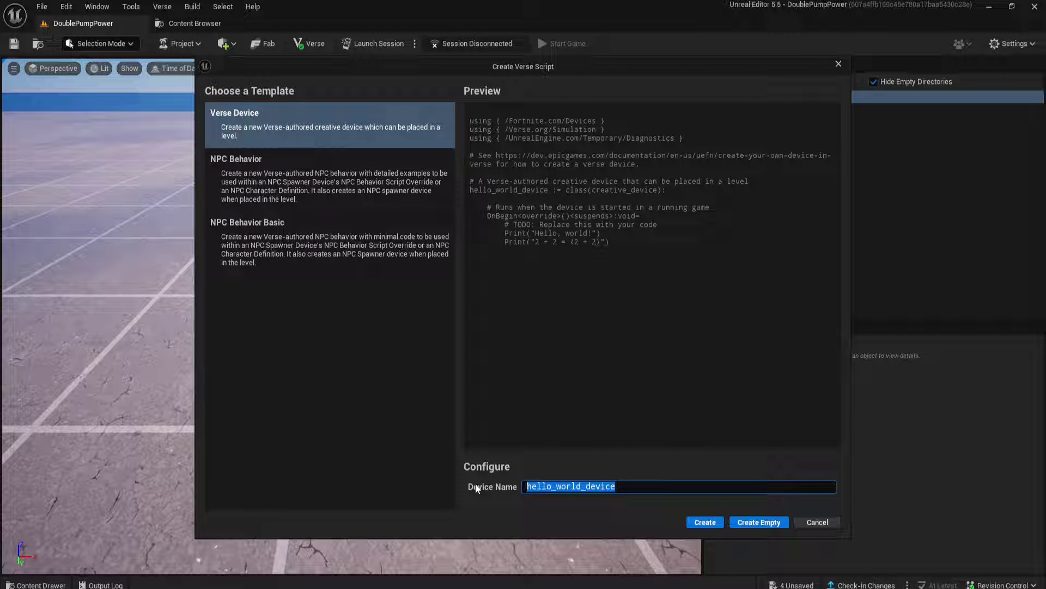
pyautogui.write('dou')
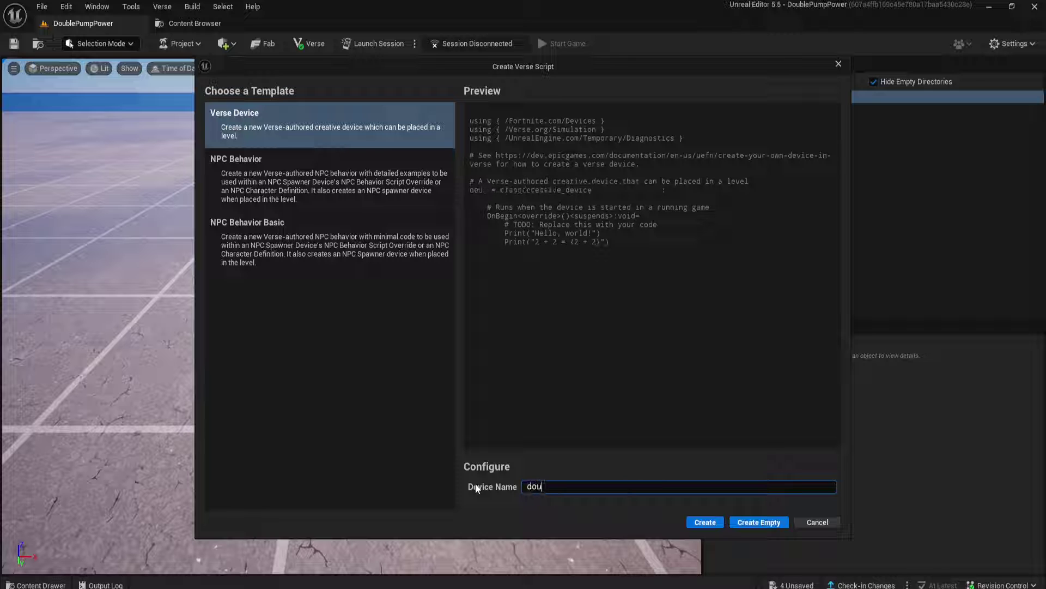
pyautogui.write('ble_pump')
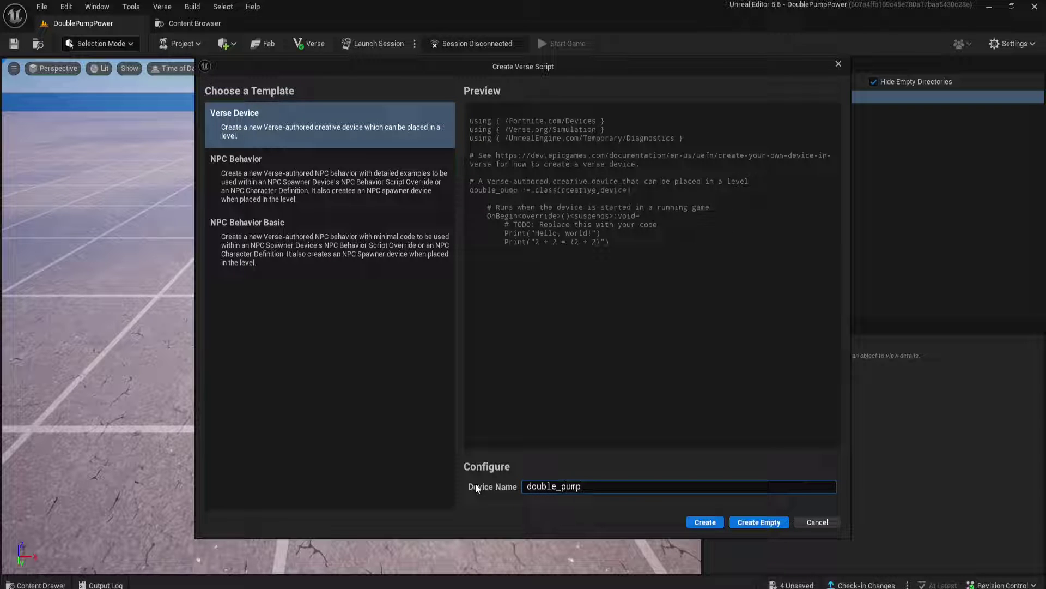
pyautogui.write('_power')
pyautogui.click(711, 522)
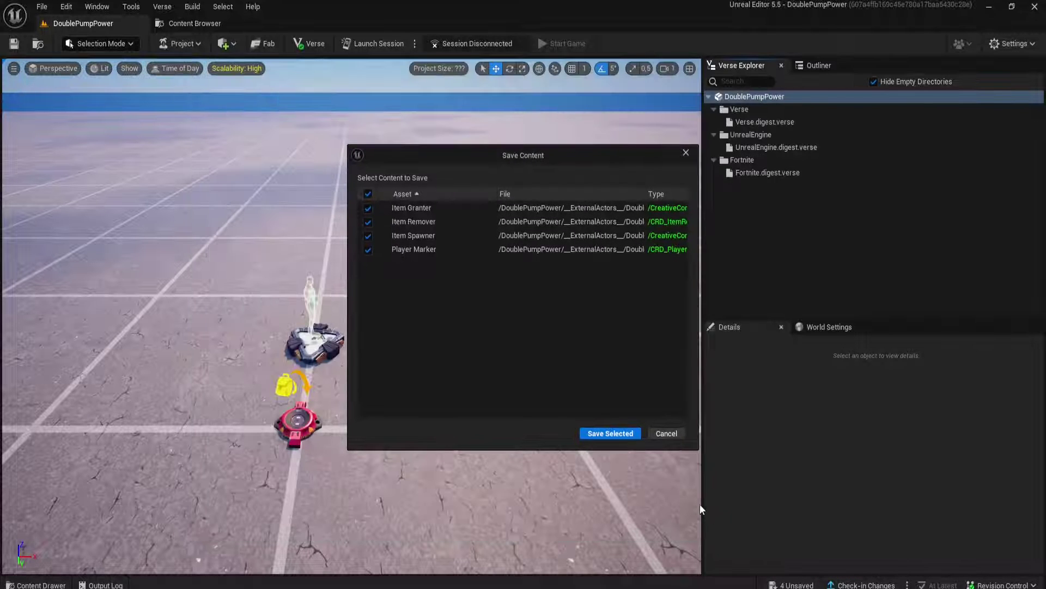
pyautogui.click(630, 434)
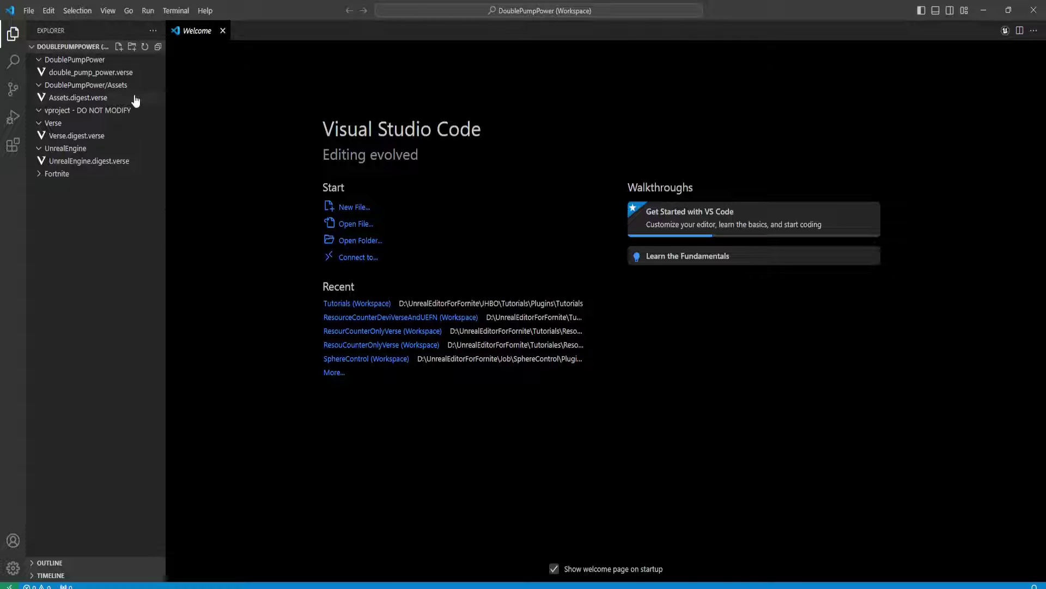
# - In Visual Studio Code, replace all template code in double_pump_power.verse with the script that removes and re-grants the shotgun when the marked item value changes
pyautogui.click(76, 73)
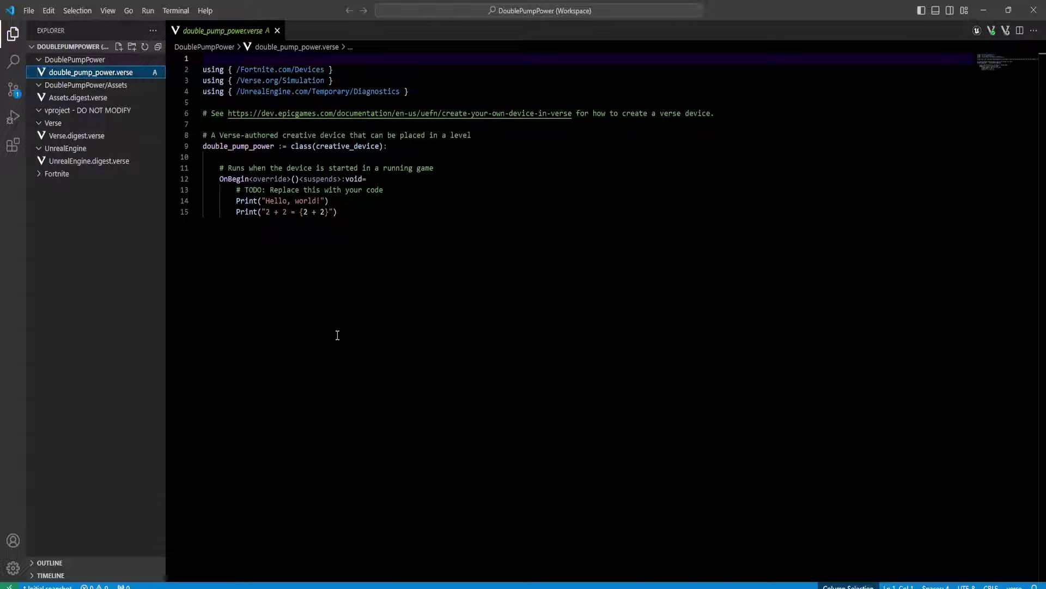
pyautogui.click(366, 218)
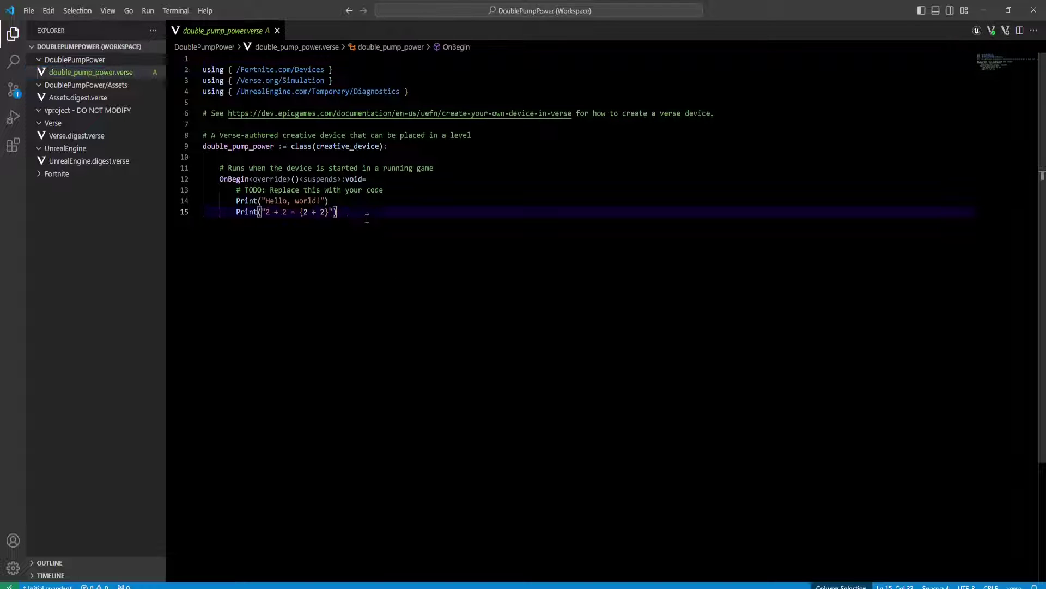
pyautogui.moveTo(360, 215); pyautogui.dragTo(180, 55)
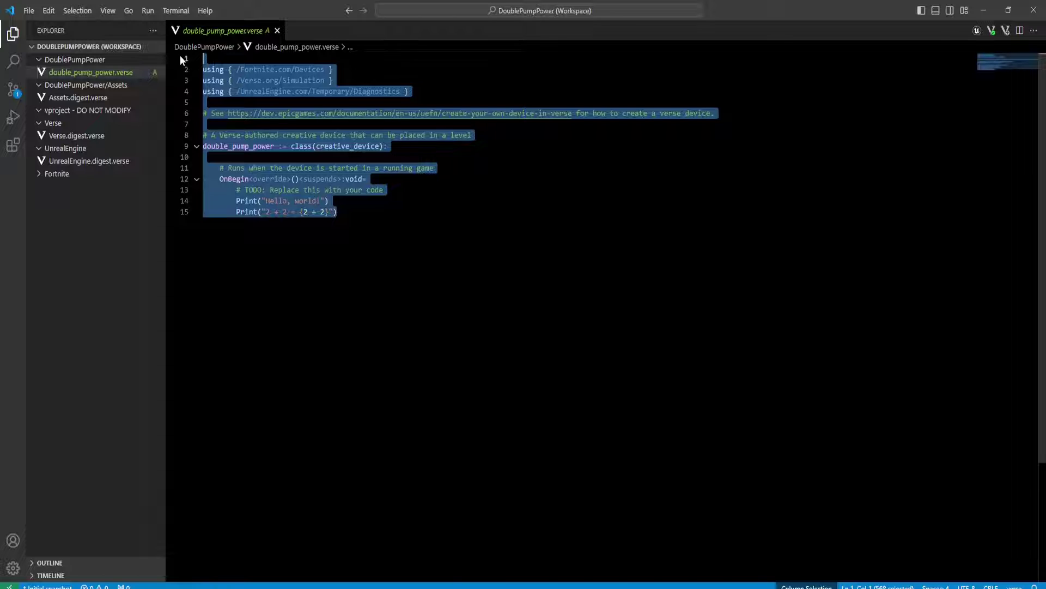
pyautogui.press('BackSpace')
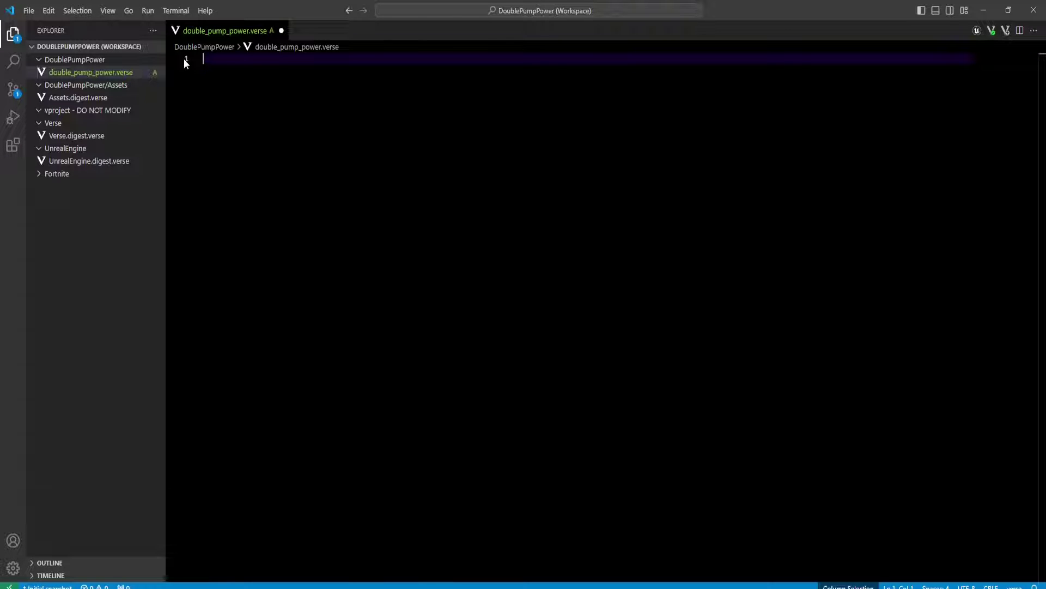
pyautogui.write('using { /Fortnite.com/Devices } using { /Verse.org/Simulation } using { /UnrealEngine.com/Temporary/Diagnostics }  <# CODE WRITTEN BY JHBOGameDev #>  double_pump_power :=  class(creative_device):      @editable     ShotgunRemover : item_remover_device = item_remover_device{}      @editable     ShotgunGranter : item_granter_device = item_granter_device{}      @editable     PlayerMarker : player_marker_device = player_marker_device{}      @editable     PlayerSpawner : player_spawner_device = player_spawner_device{}      OnBegin<override>()<suspends>:void=         PlayerSpawner.SpawnedEvent.Subscribe(OnPlayerSpawned)         PlayerMarker.FirstItemValueChangedEvent.Subscribe(OnFirstItemValueChanged)      OnPlayerSpawned(Agent : agent): void=         AddPowerTo(Agent)      OnFirstItemValueChanged(Agent : agent): void=         ShotgunRemover.Remove(Agent)         ShotgunGranter.GrantItem(Agent)      AddPowerTo(Agent : agent) : void=         PlayerMarker.Attach(Agent)')
# - Review the double_pump_power class declaration and its editable ShotgunRemover, ShotgunGranter, PlayerMarker and PlayerSpawner device references
pyautogui.click(412, 128)
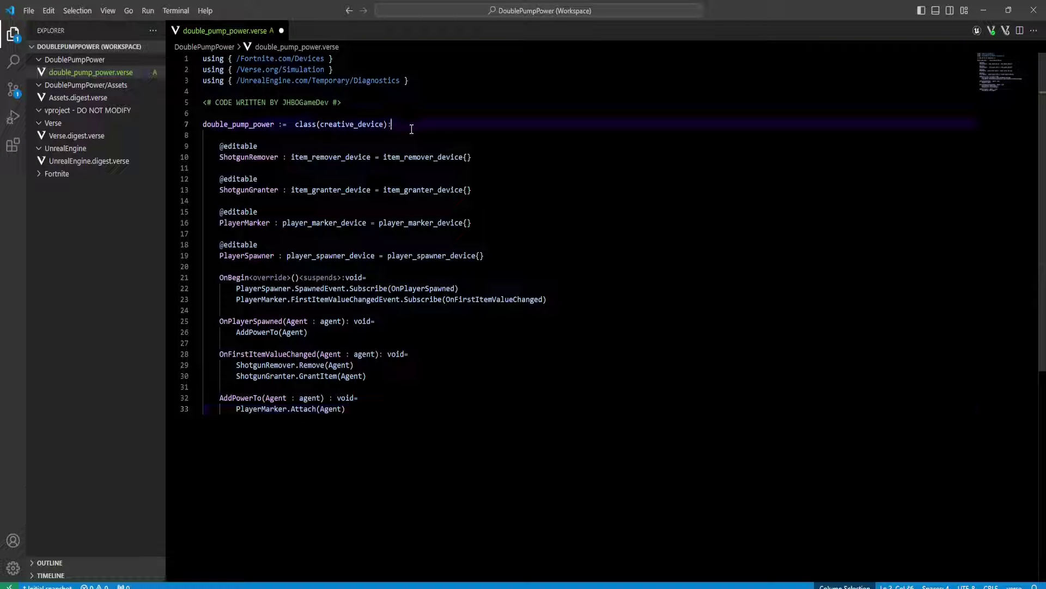
pyautogui.click(484, 155)
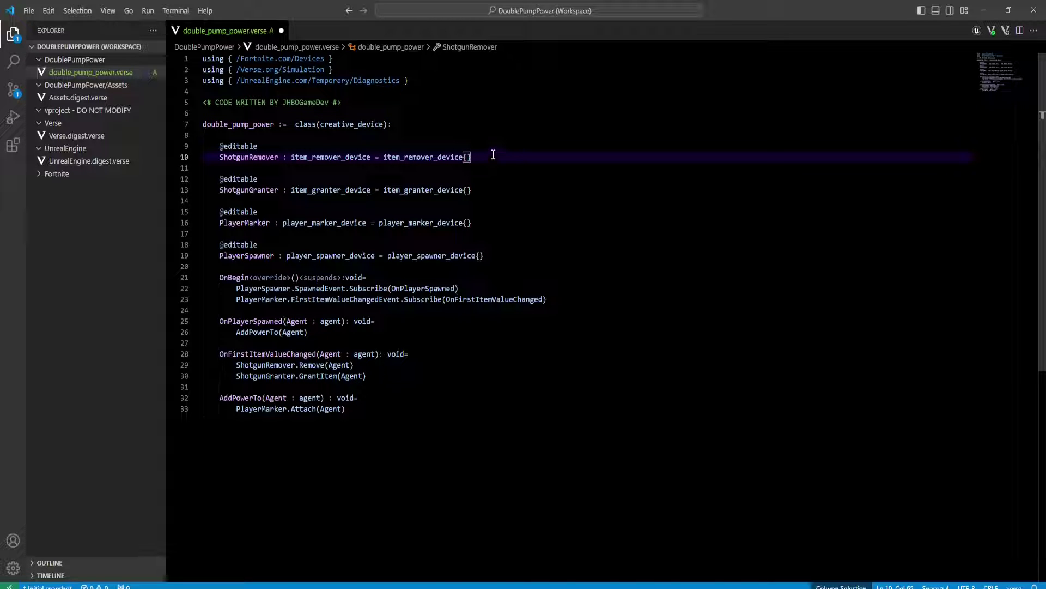
pyautogui.click(483, 192)
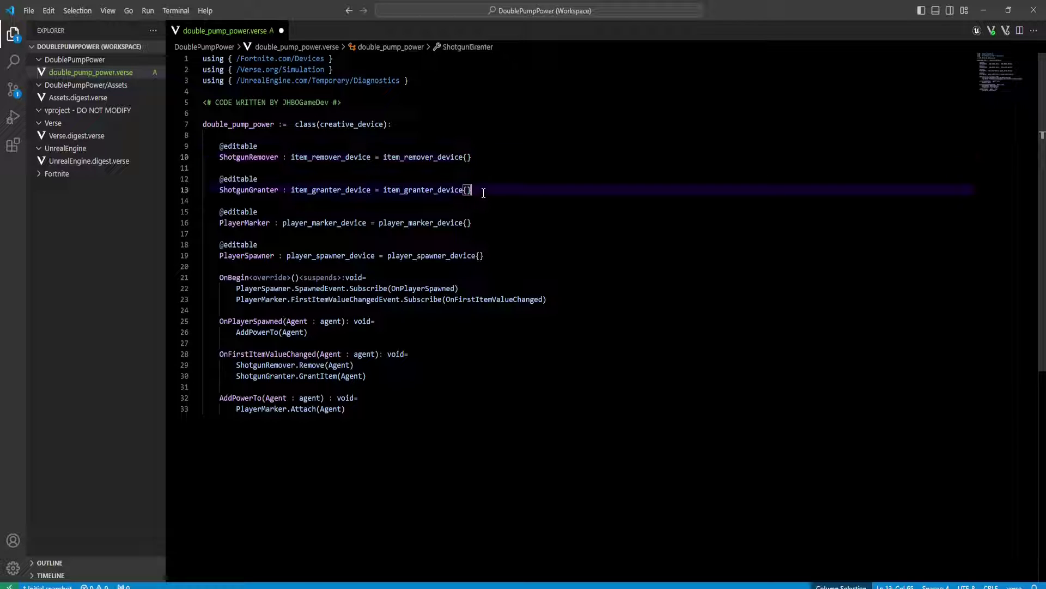
pyautogui.click(483, 224)
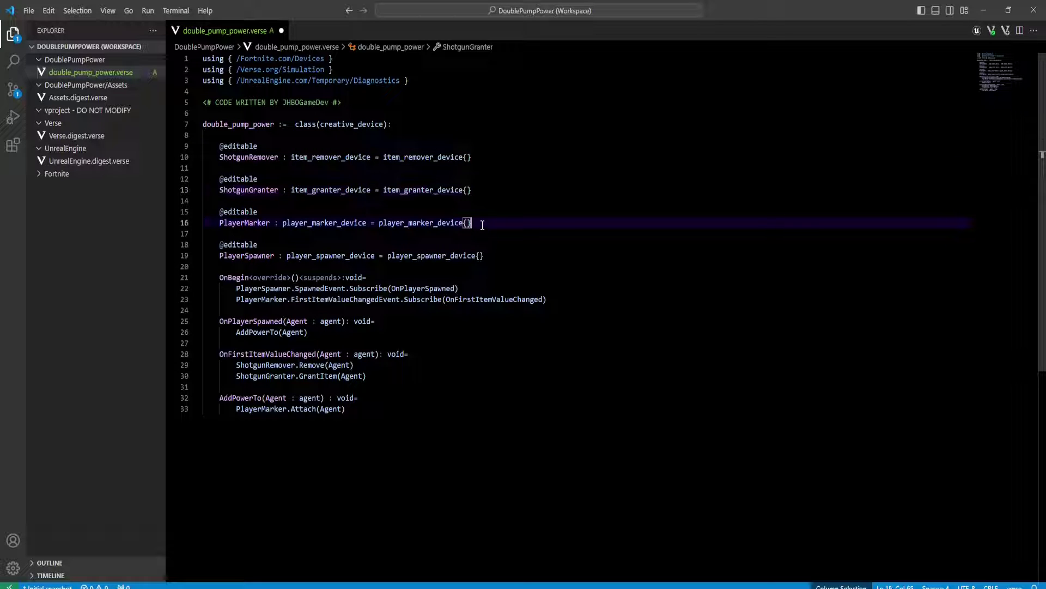
pyautogui.click(492, 255)
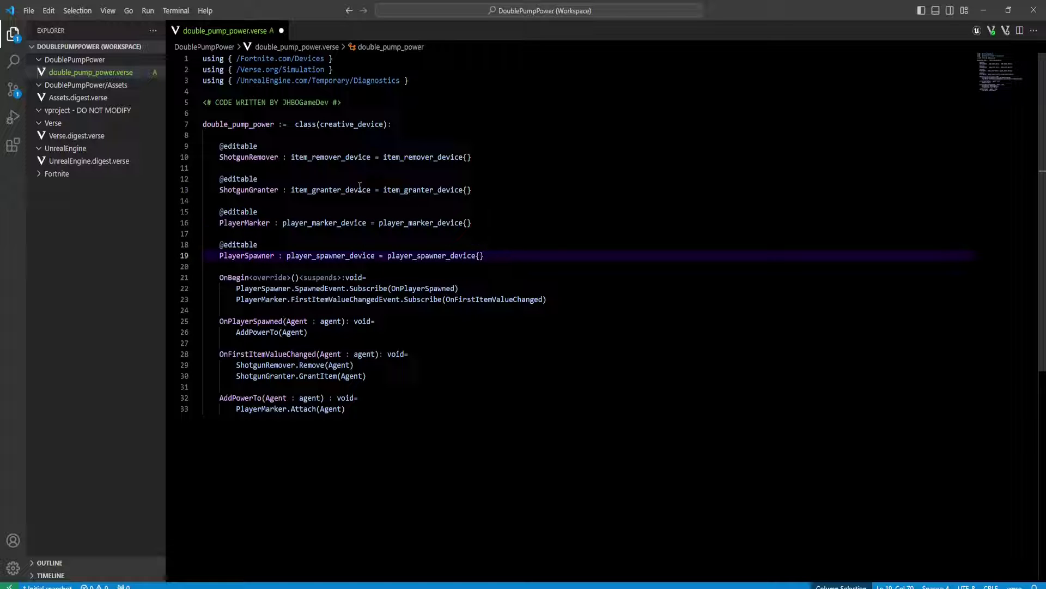
pyautogui.doubleClick(241, 147)
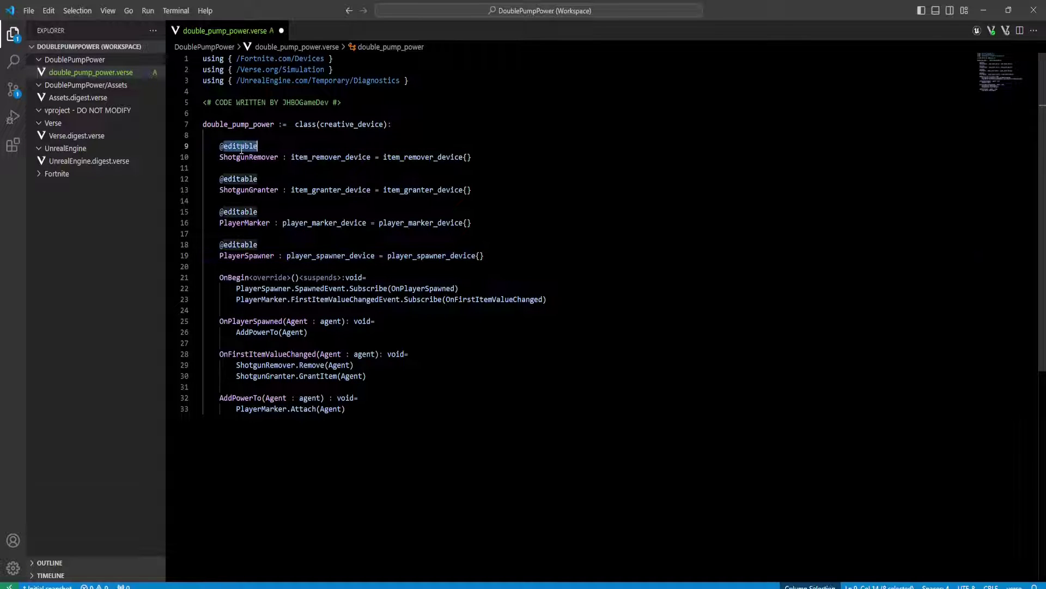
pyautogui.doubleClick(249, 180)
pyautogui.doubleClick(252, 213)
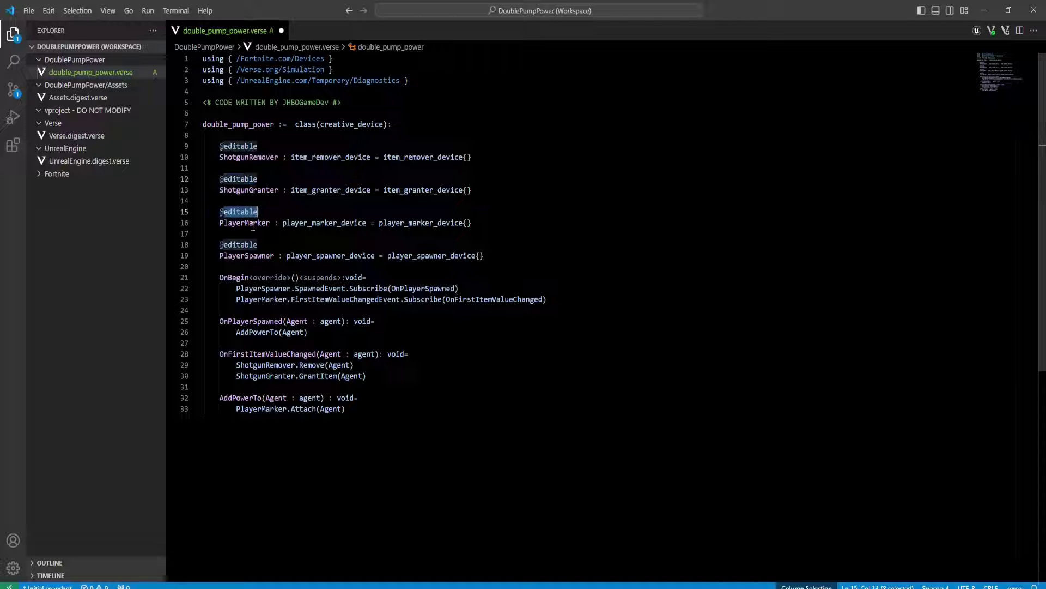
pyautogui.doubleClick(253, 243)
# - Examine the OnBegin function's SpawnedEvent and FirstItemValueChangedEvent subscriptions and the handler functions they call
pyautogui.click(385, 276)
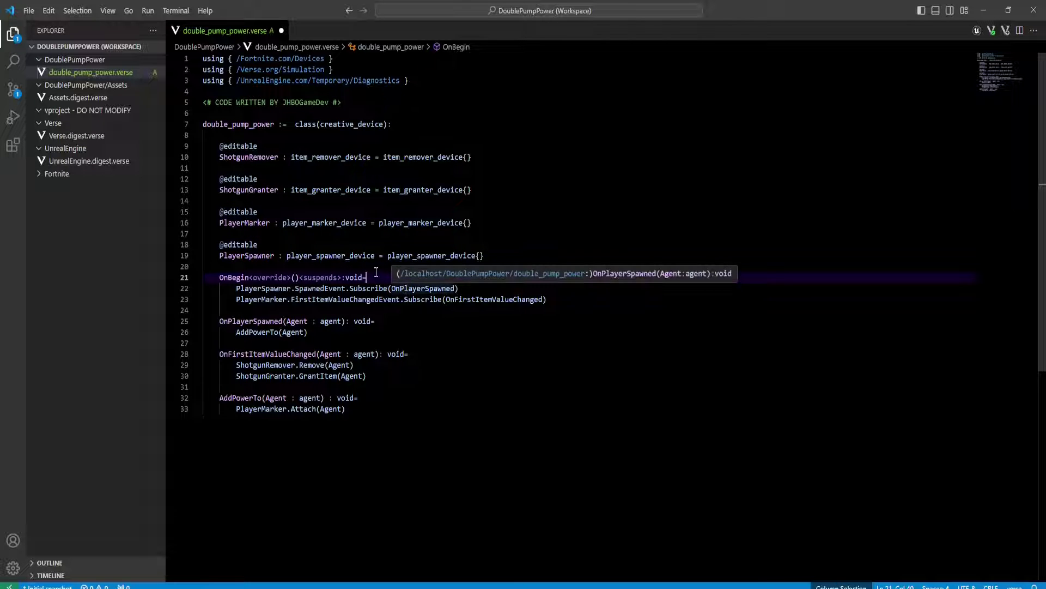
pyautogui.doubleClick(331, 288)
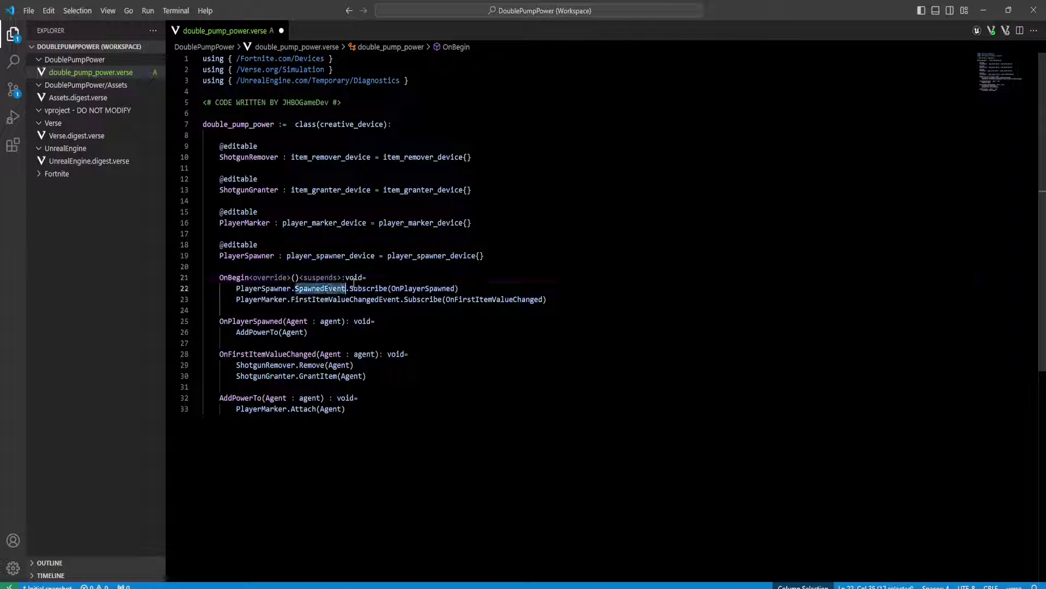
pyautogui.doubleClick(423, 289)
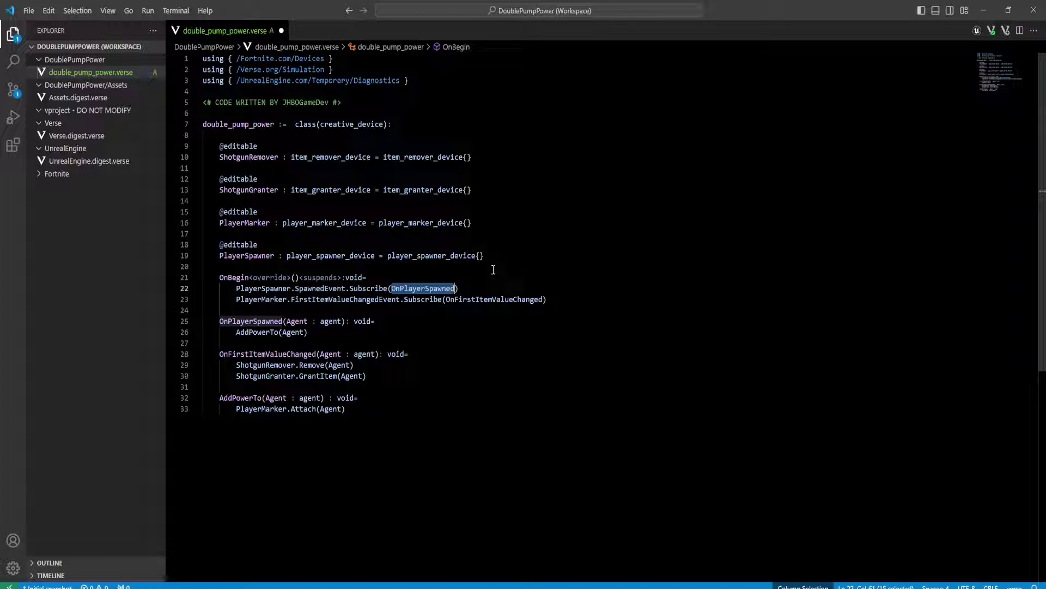
pyautogui.doubleClick(322, 298)
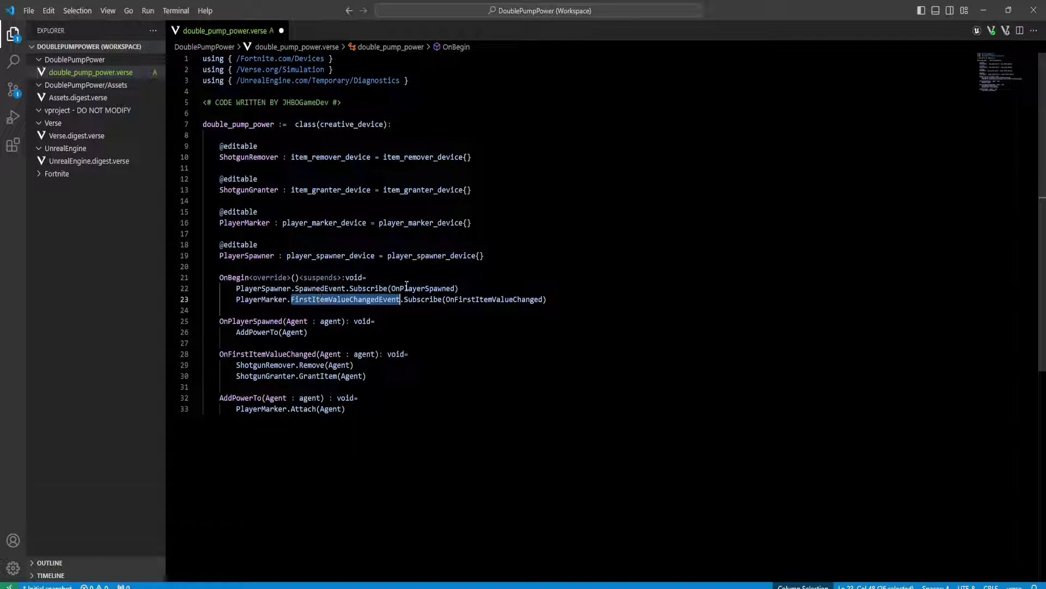
pyautogui.doubleClick(516, 299)
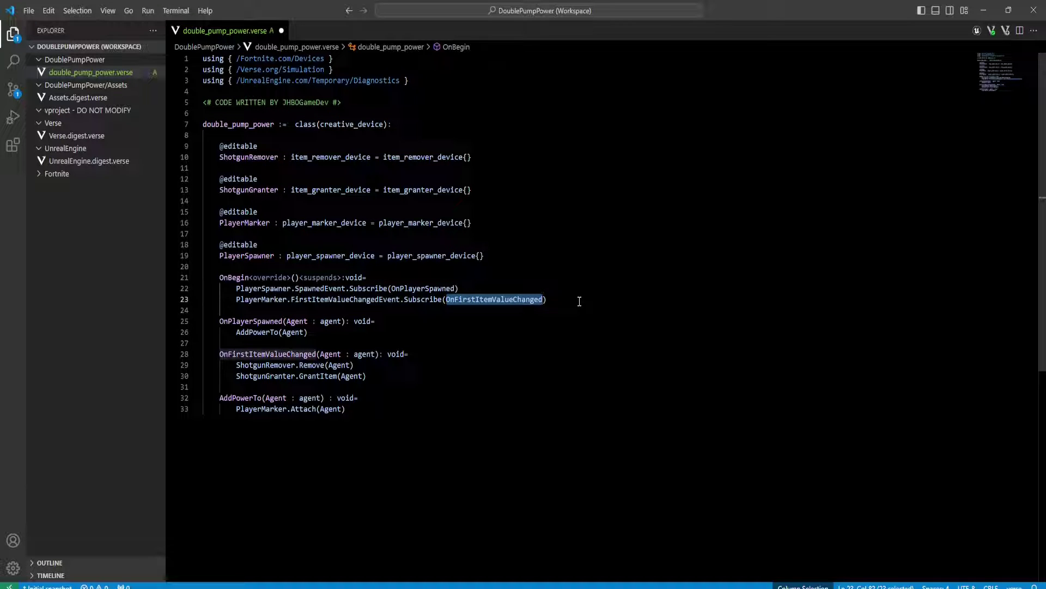
# - Examine the OnPlayerSpawned, OnFirstItemValueChanged and AddPowerTo functions and the device calls each one makes
pyautogui.click(580, 301)
pyautogui.click(323, 342)
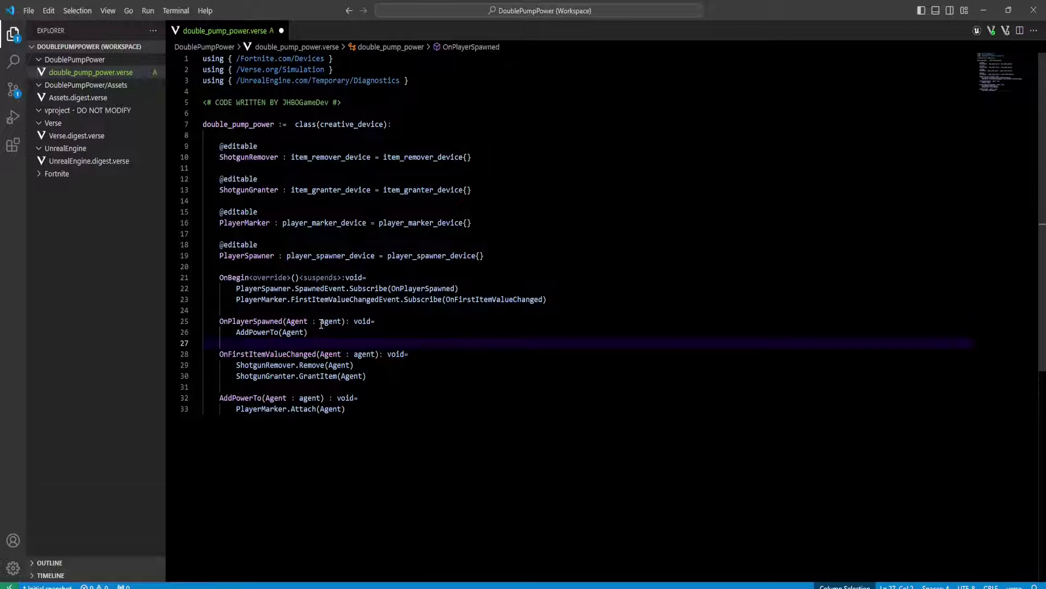
pyautogui.click(315, 329)
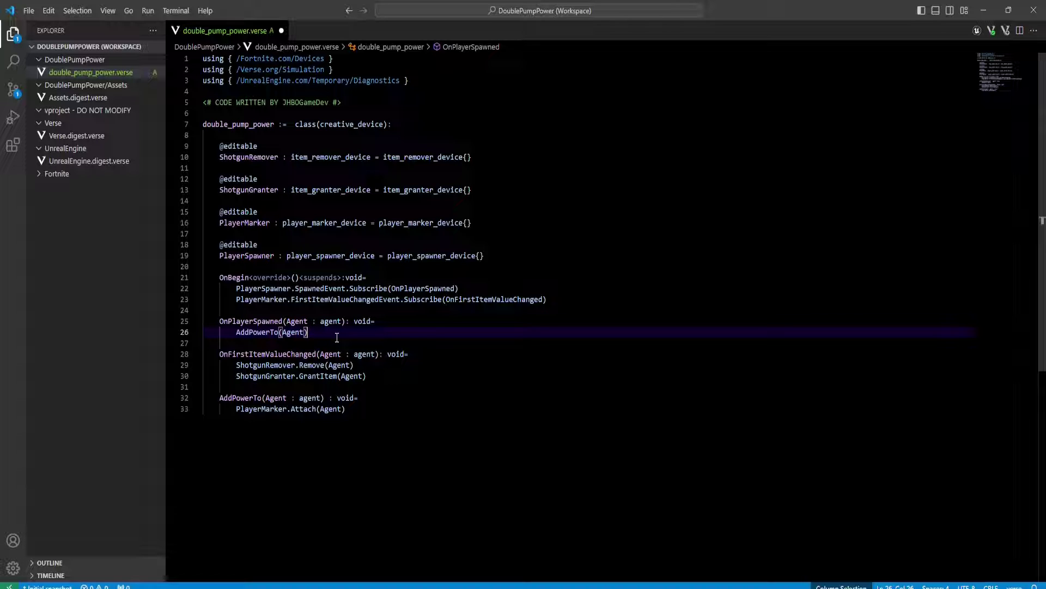
pyautogui.doubleClick(262, 333)
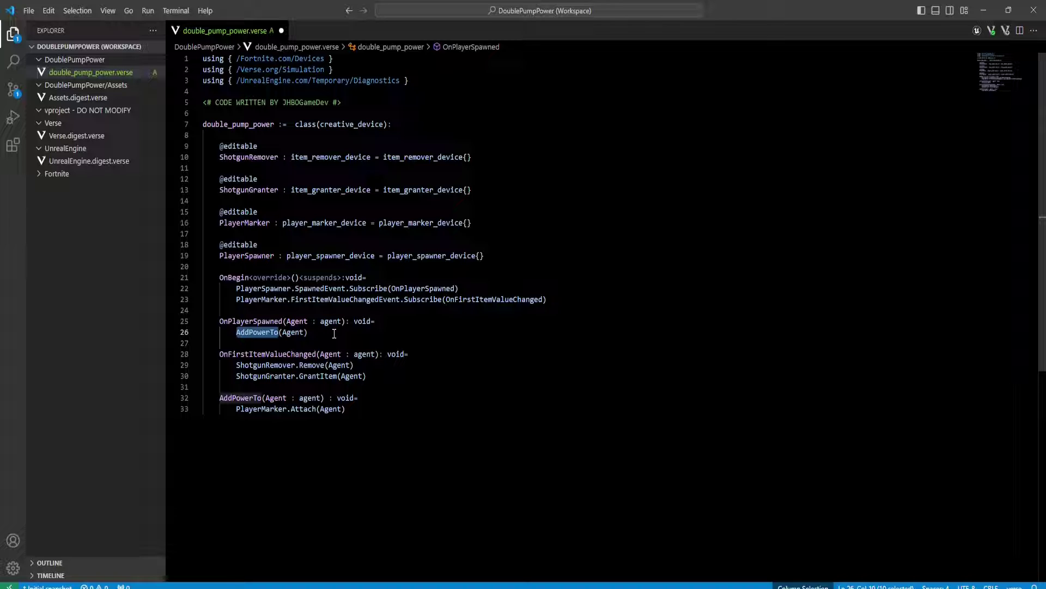
pyautogui.click(317, 334)
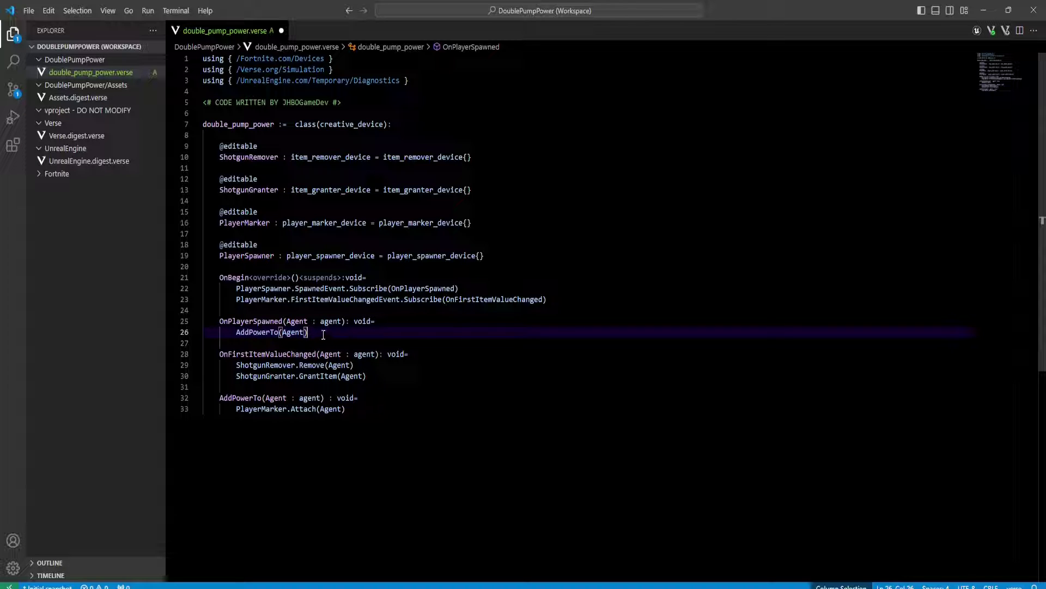
pyautogui.click(376, 375)
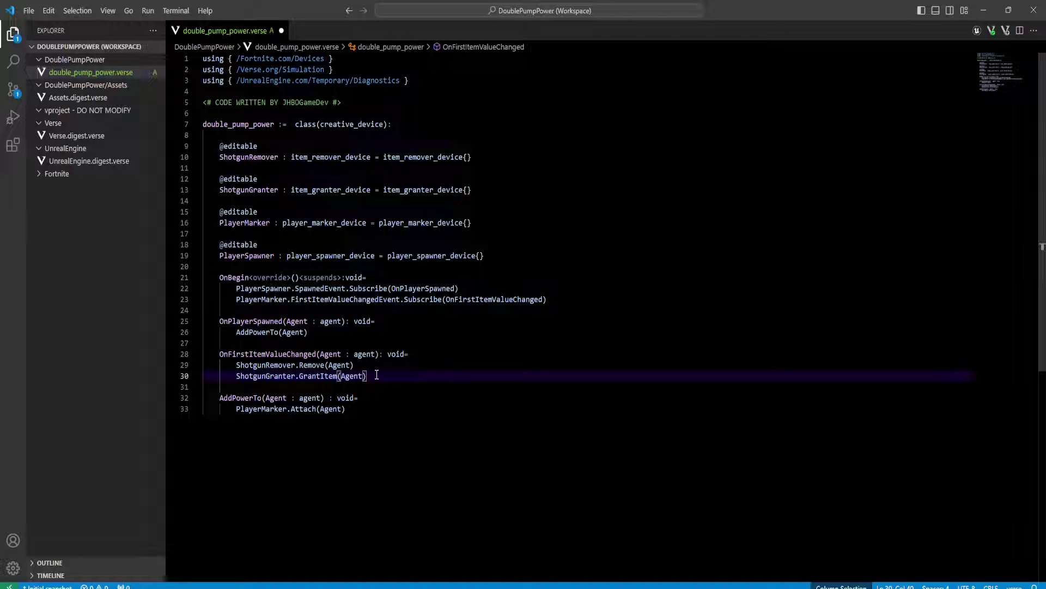
pyautogui.click(383, 369)
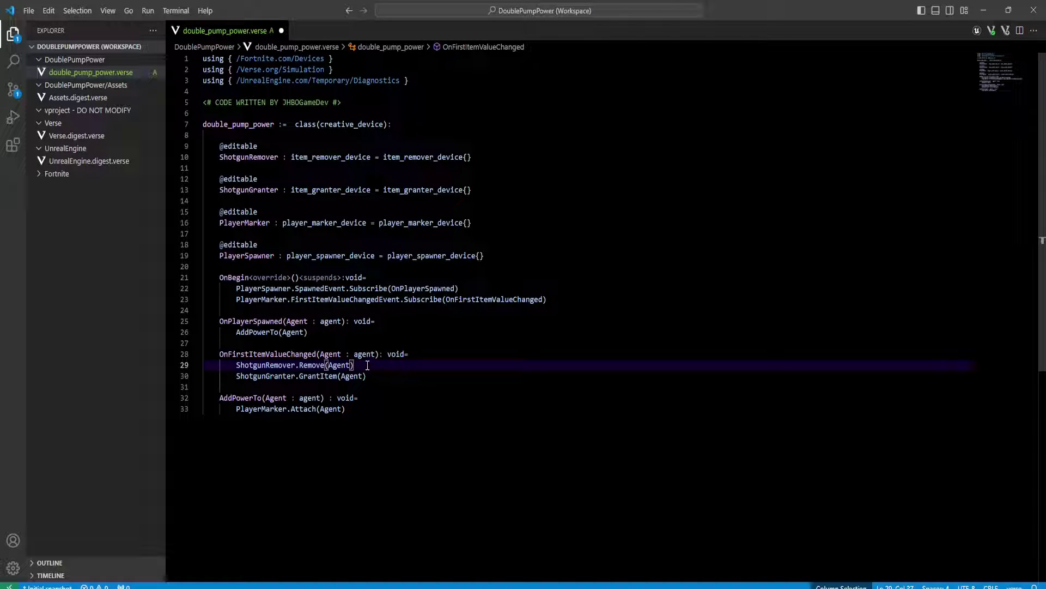
pyautogui.click(375, 377)
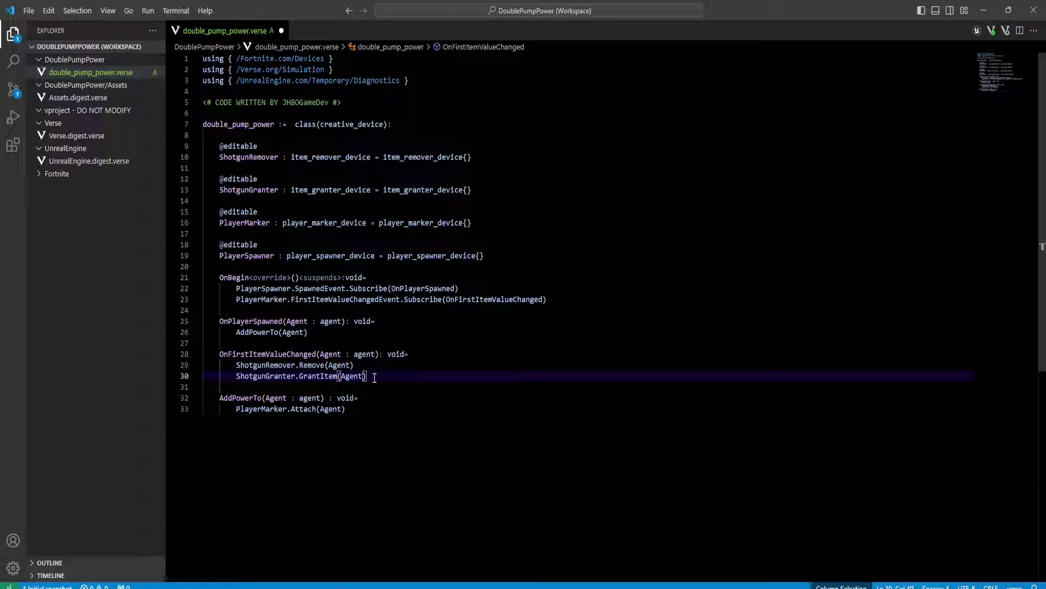
pyautogui.click(354, 407)
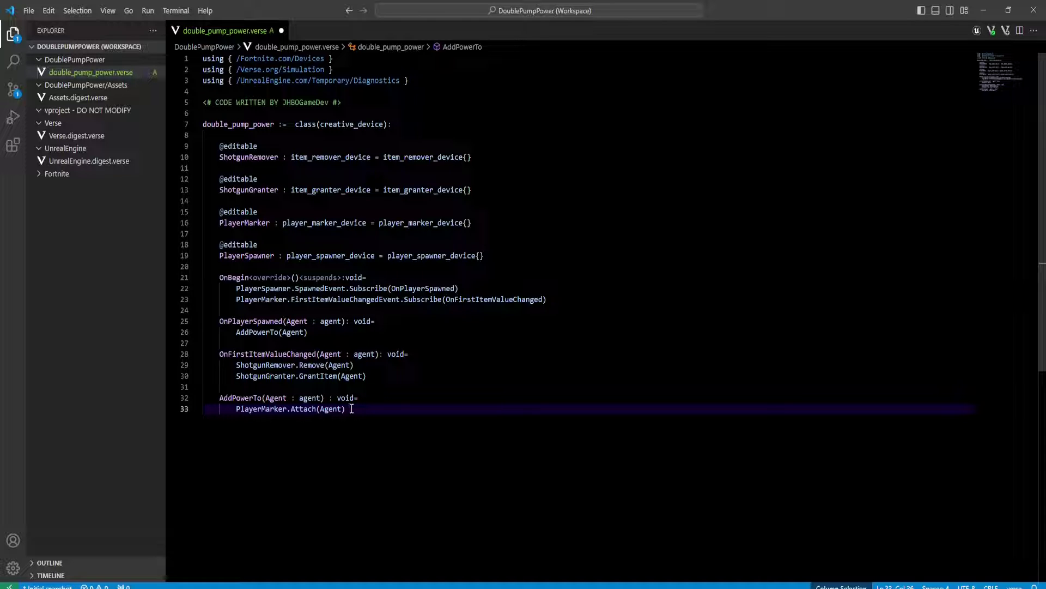
# - Save double_pump_power.verse and build the project's Verse code in Unreal Editor
pyautogui.hotkey('ctrl', 's')
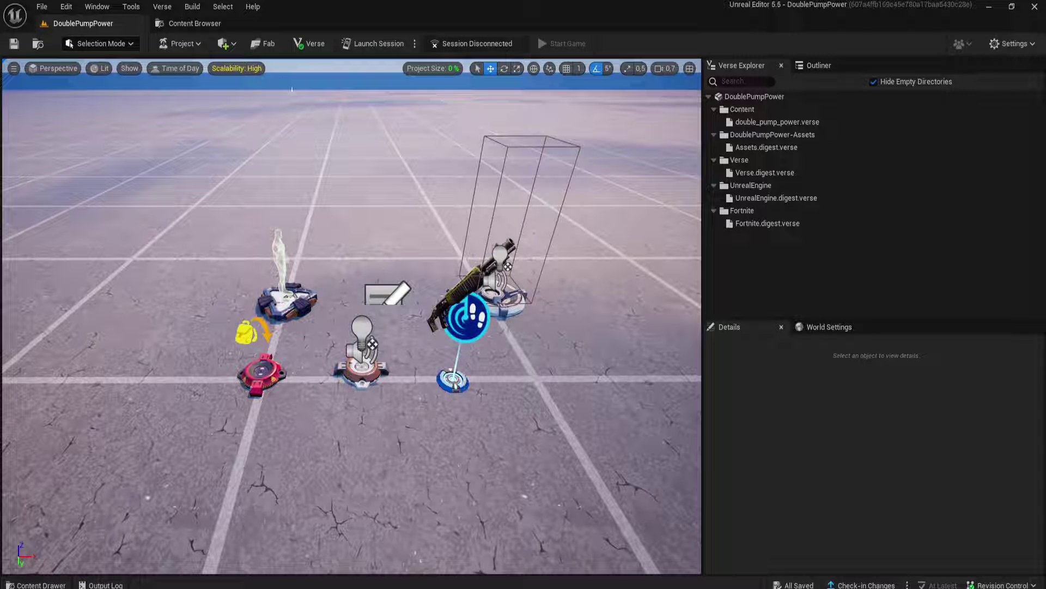
pyautogui.click(169, 8)
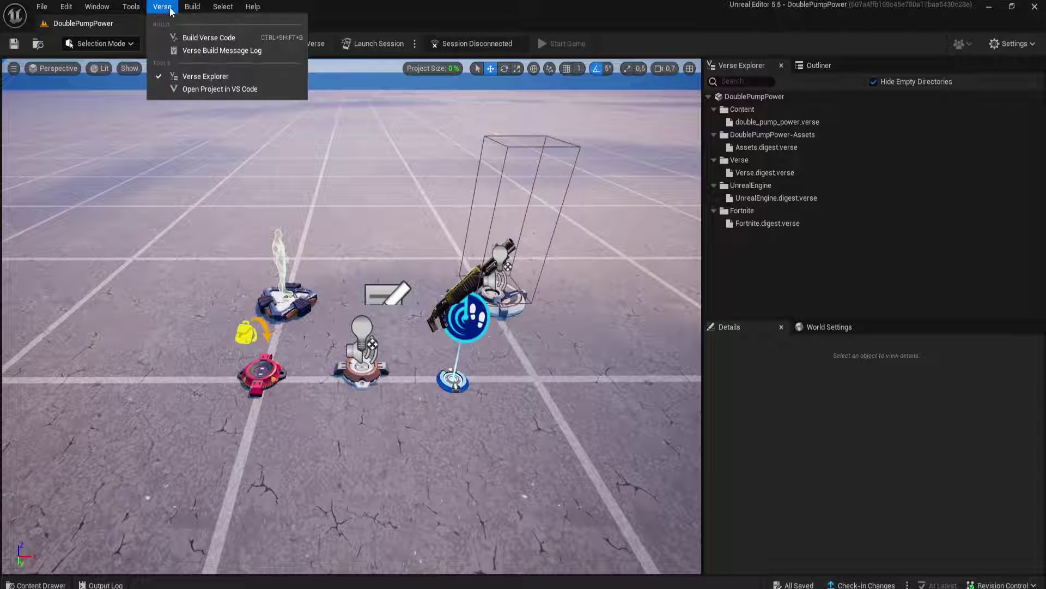
pyautogui.click(211, 39)
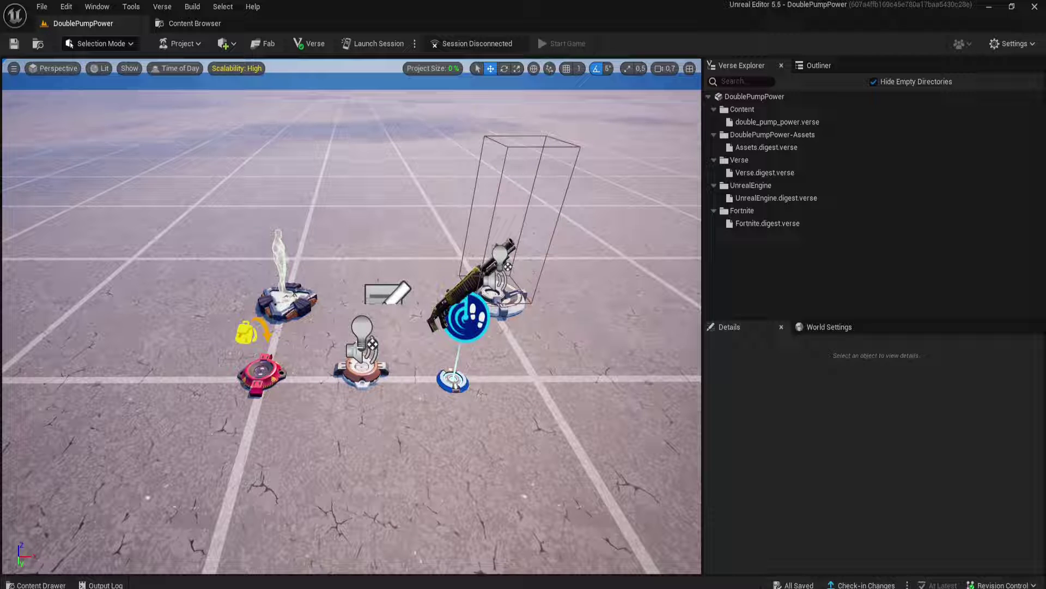
# - Place the double_pump_power Verse device from the DoublePumpPower Content folder into the level, between the player spawn pad and the pump shotgun spawner
pyautogui.hotkey('ctrl', 'space')
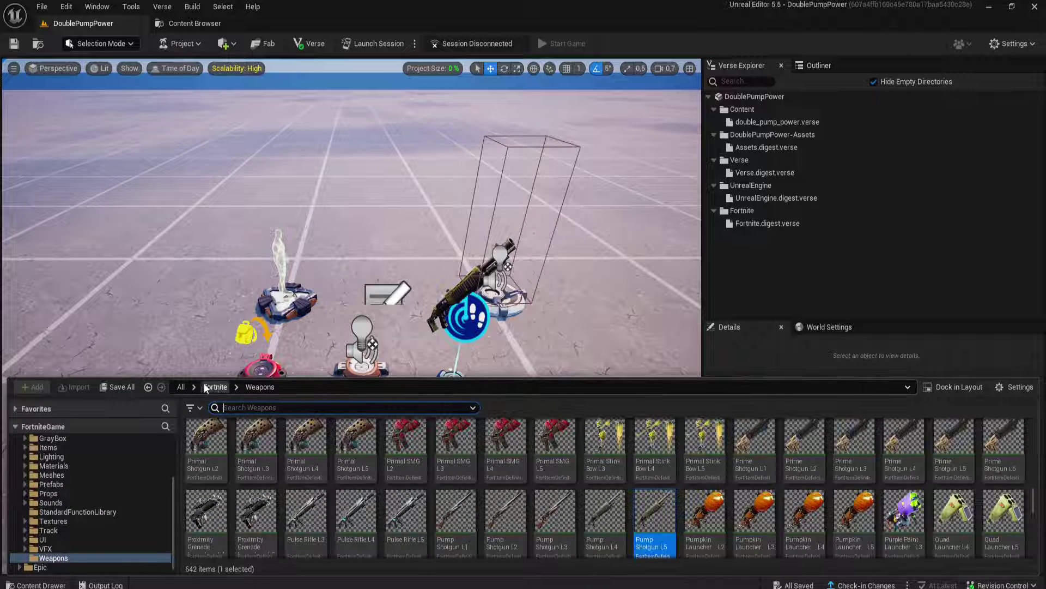
pyautogui.click(181, 387)
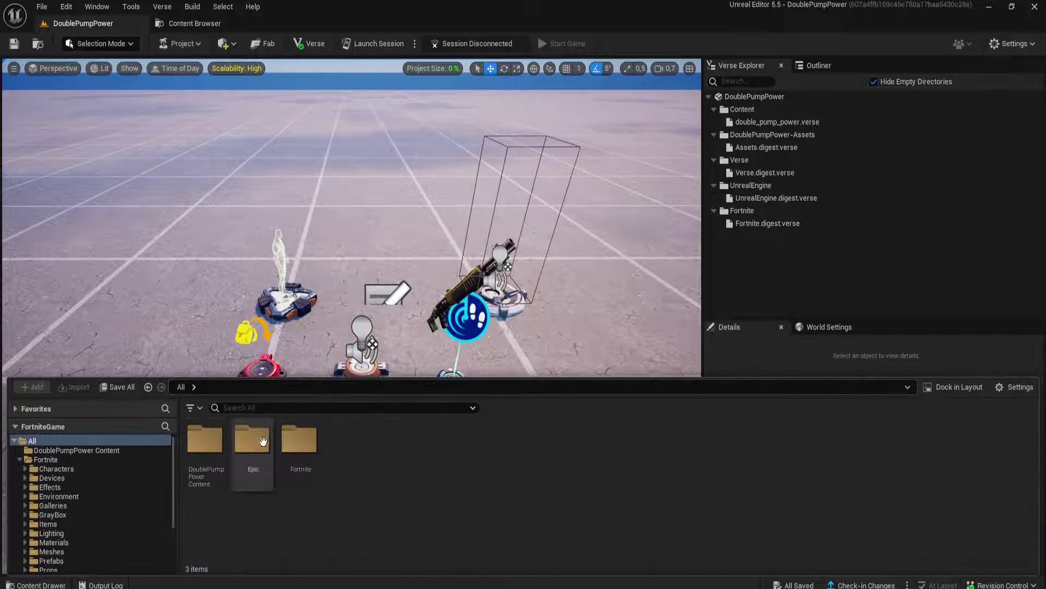
pyautogui.doubleClick(206, 443)
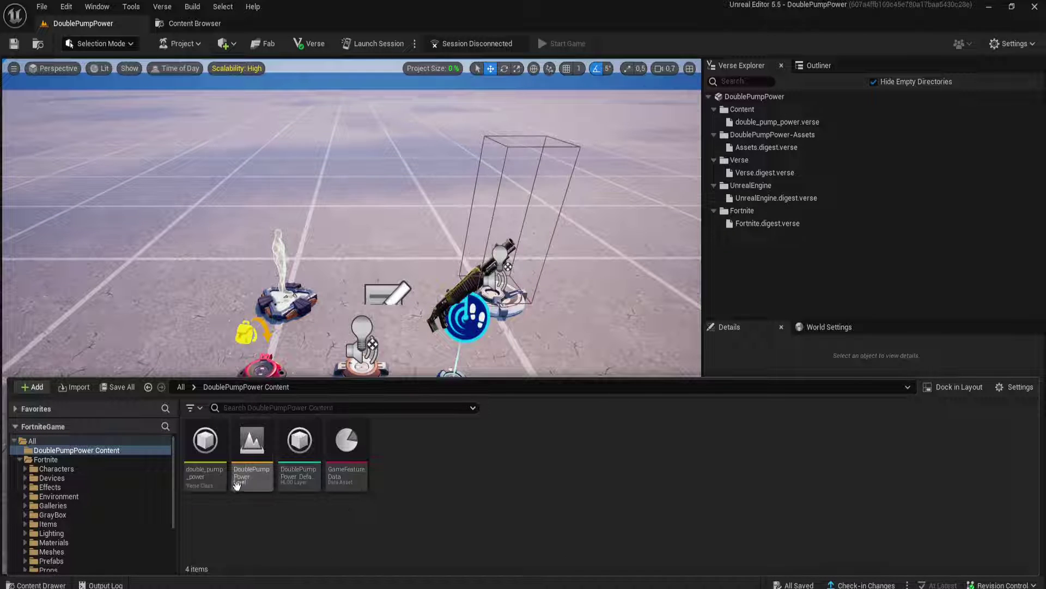
pyautogui.moveTo(206, 442); pyautogui.dragTo(377, 302)
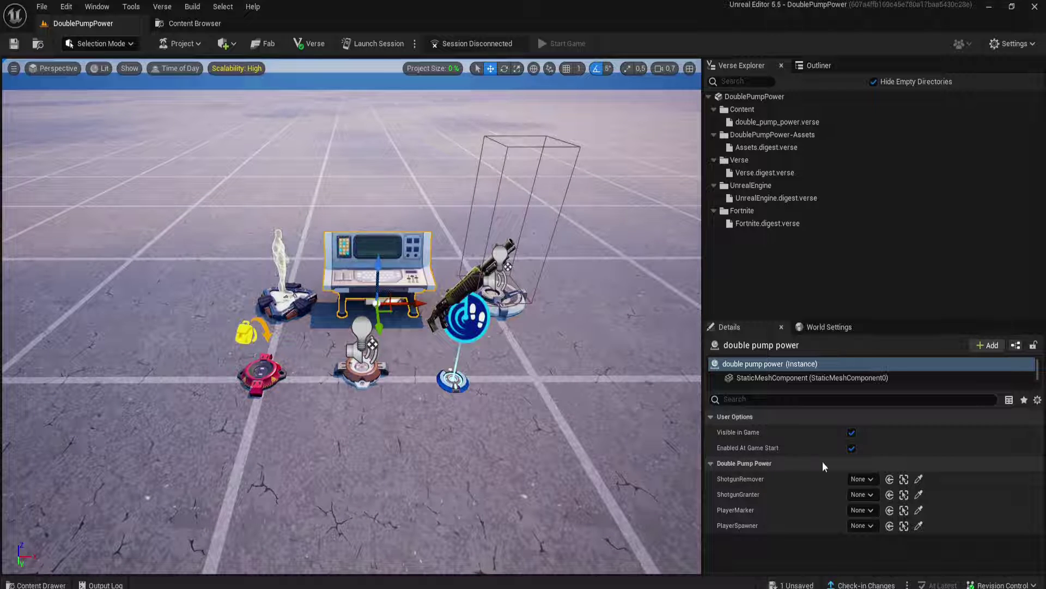
# - Assign the Item Remover to the device's ShotgunRemover reference and the Item Granter to its ShotgunGranter reference
pyautogui.click(919, 479)
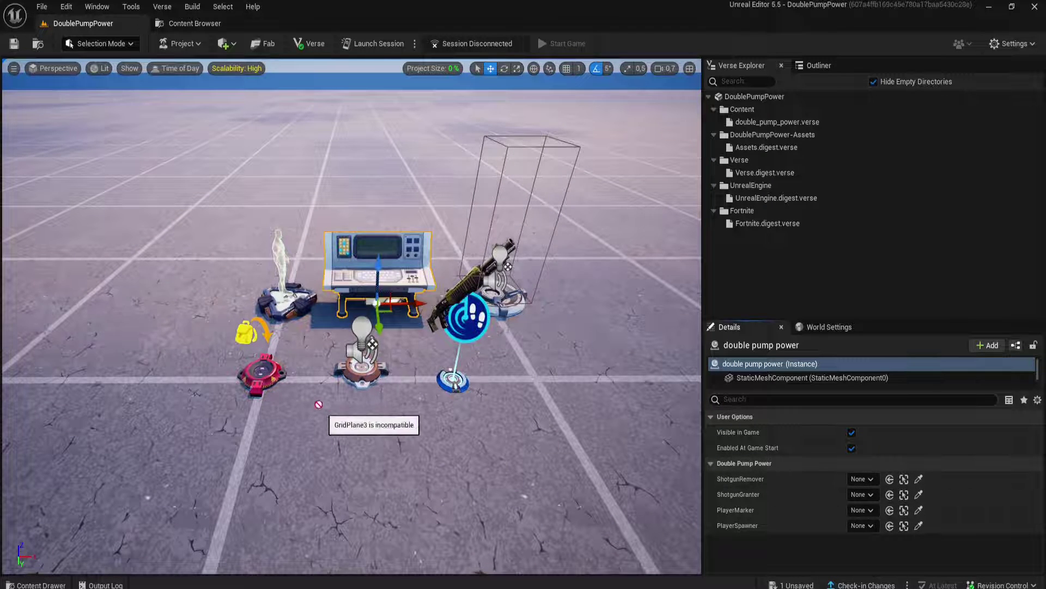
pyautogui.click(261, 374)
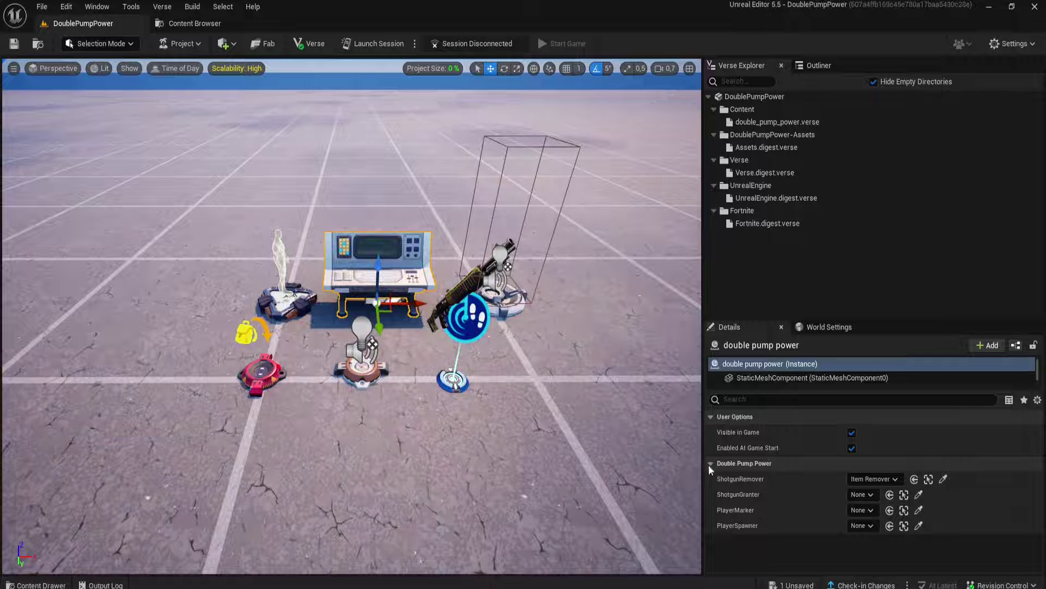
pyautogui.click(919, 494)
pyautogui.click(368, 371)
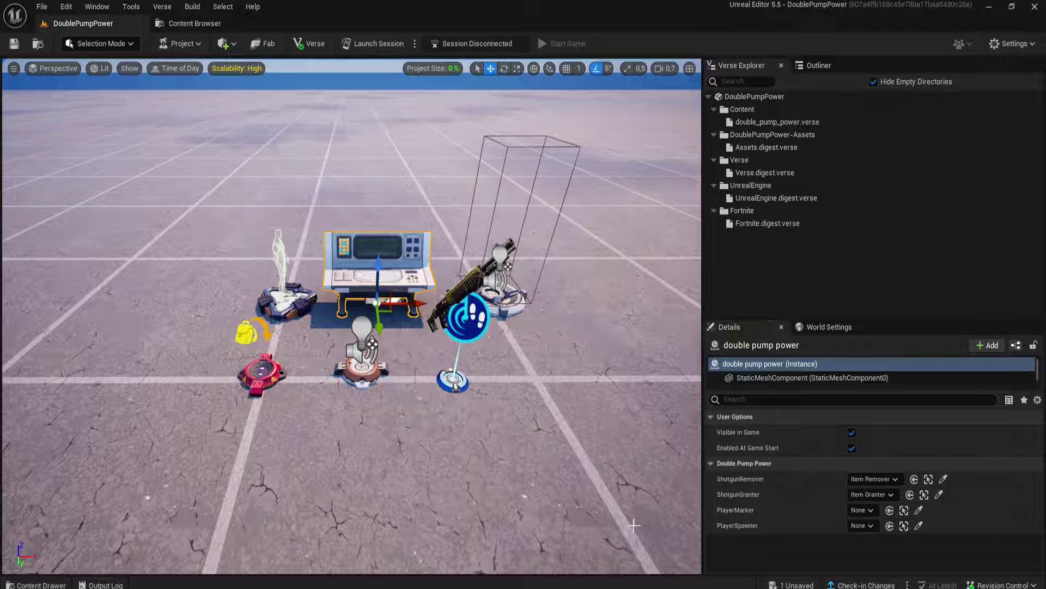
# - Assign the Player Marker to PlayerMarker and the Player 1 Spawn Pad to PlayerSpawner, and save the level
pyautogui.click(919, 510)
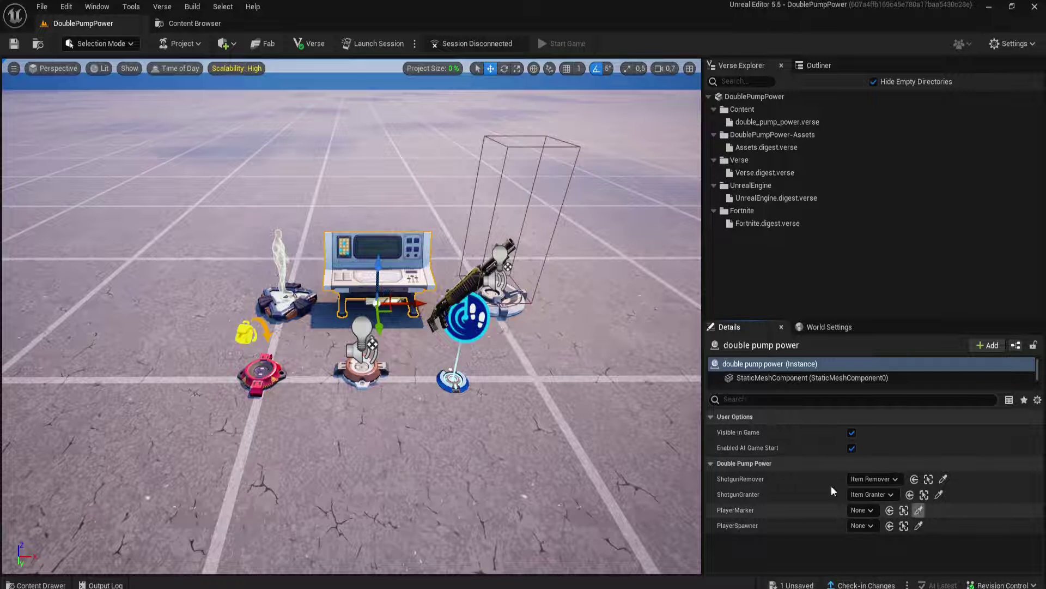
pyautogui.click(453, 380)
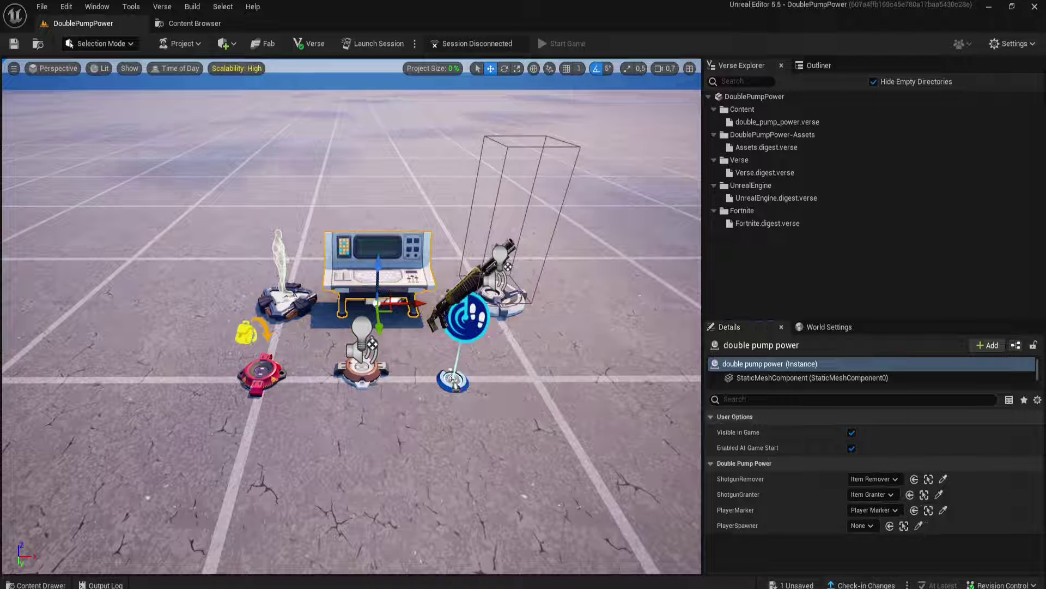
pyautogui.click(919, 526)
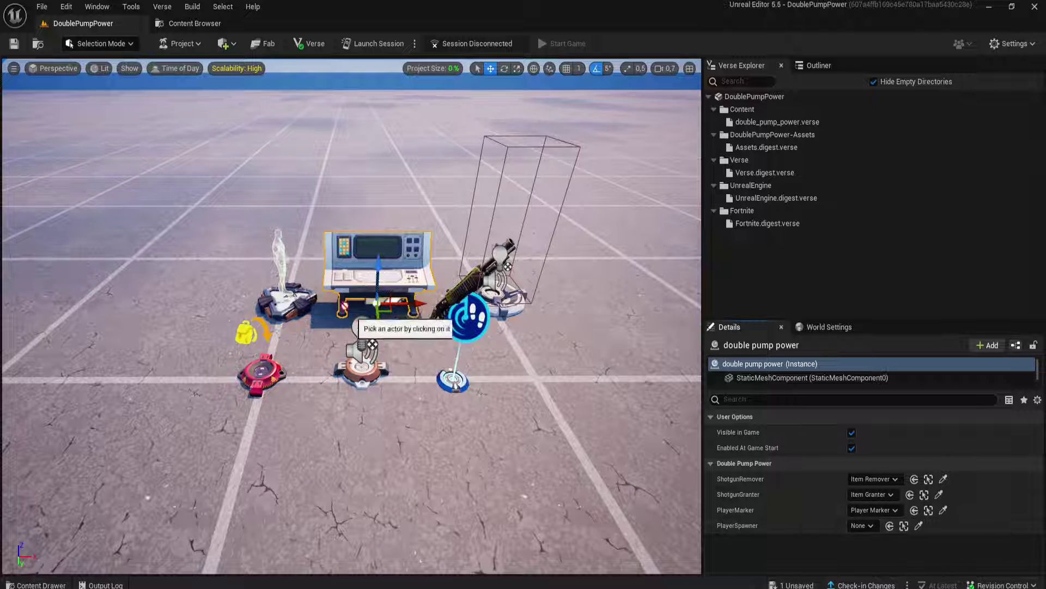
pyautogui.click(355, 327)
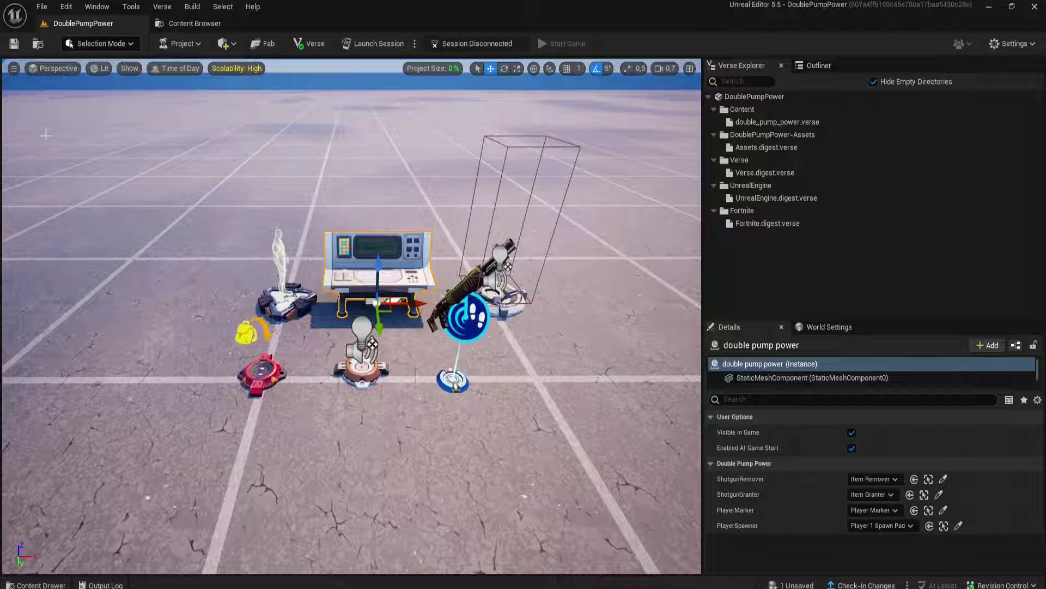
pyautogui.click(14, 44)
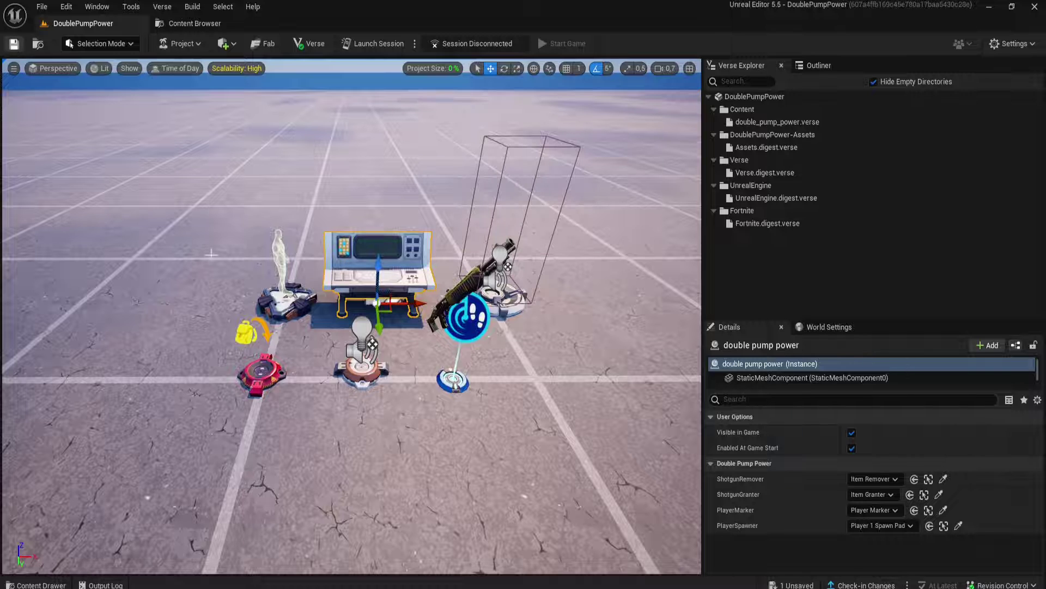
# - Launch a play session of the island and pick up the Pump Shotgun from its spawner
pyautogui.click(385, 44)
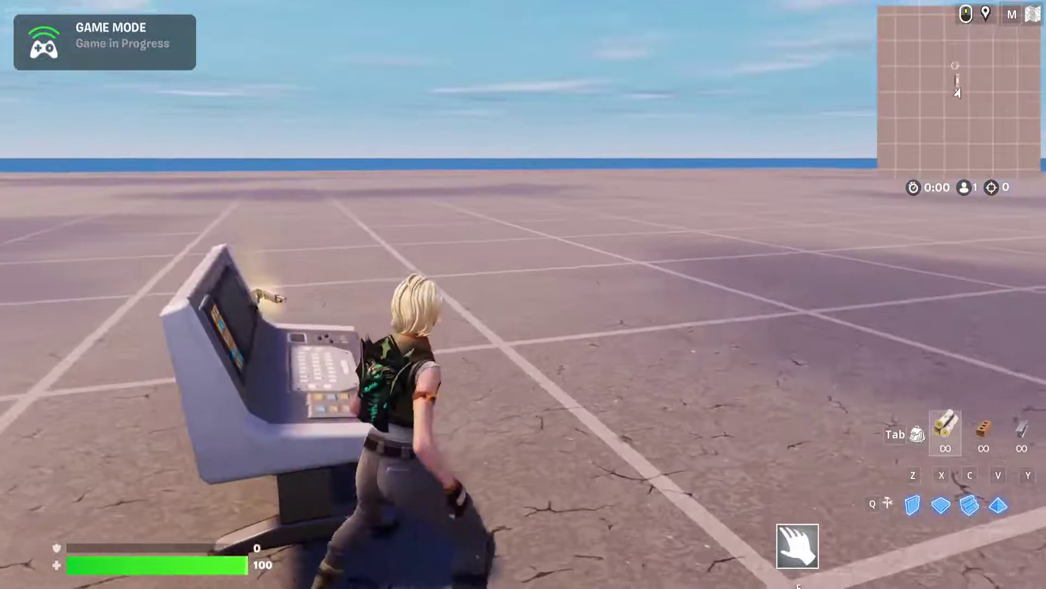
pyautogui.press('w')
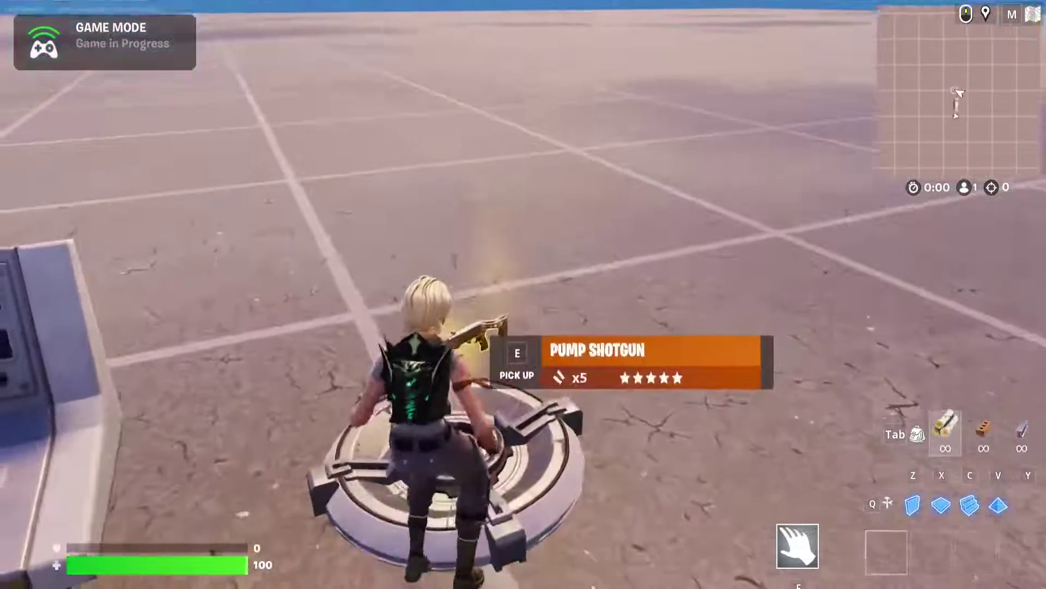
pyautogui.press('e')
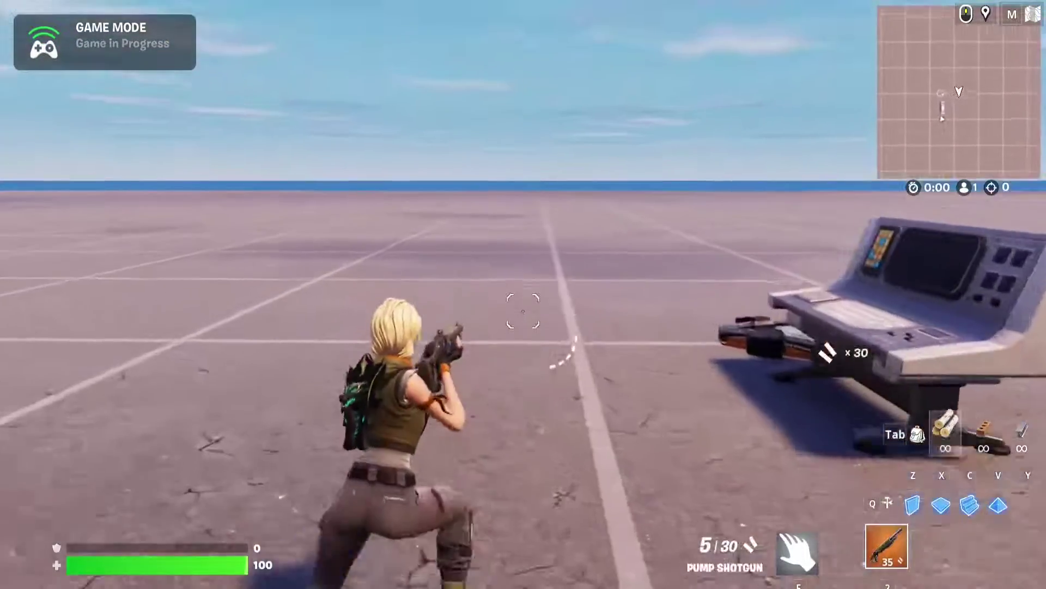
# - Test the double pump mechanic by firing the Pump Shotgun repeatedly while moving around the island
pyautogui.click(523, 310)
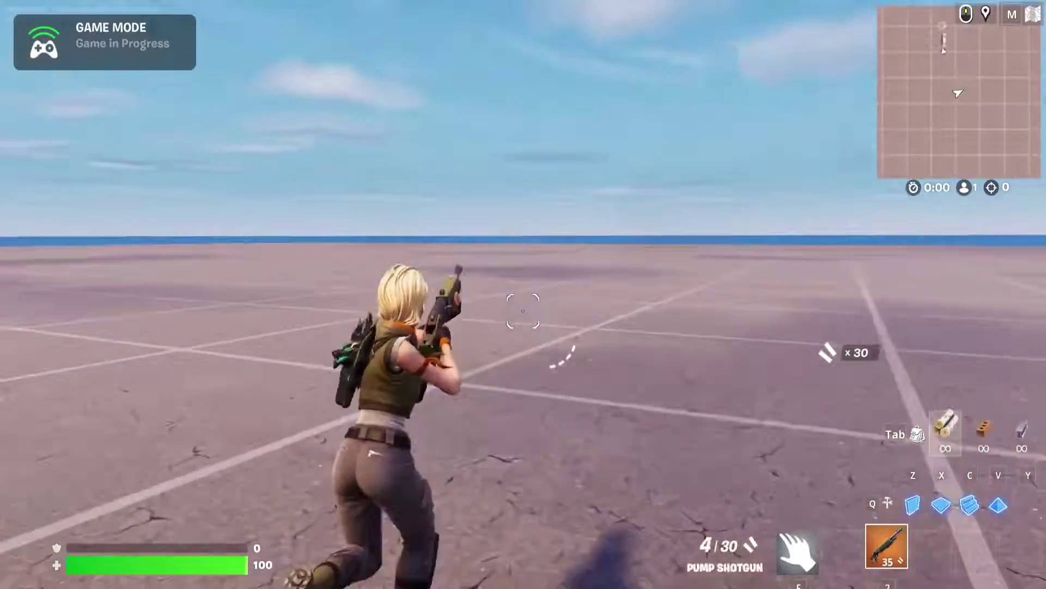
pyautogui.click(522, 311)
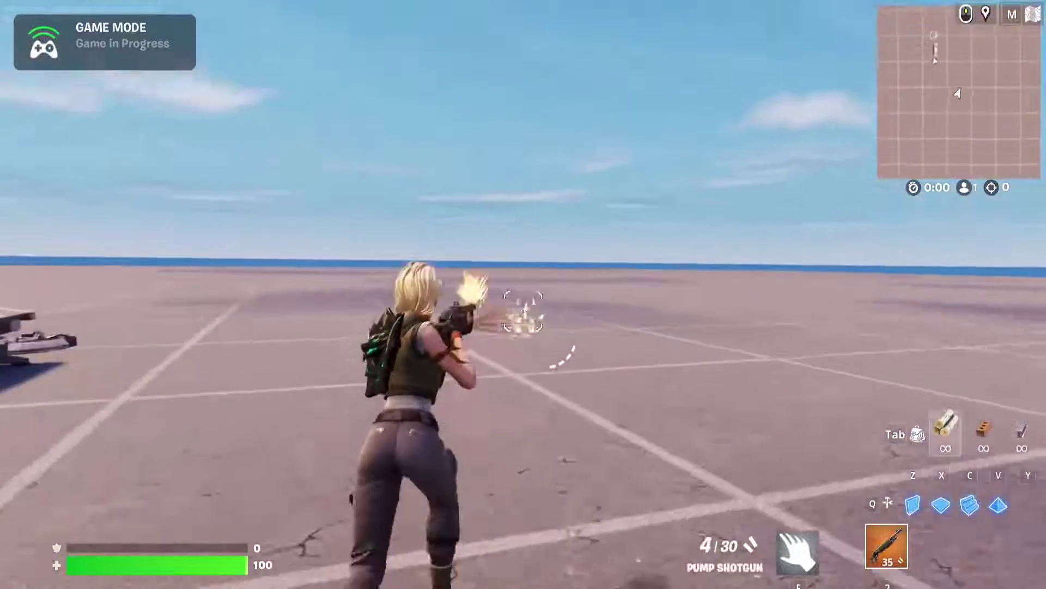
pyautogui.click(523, 311)
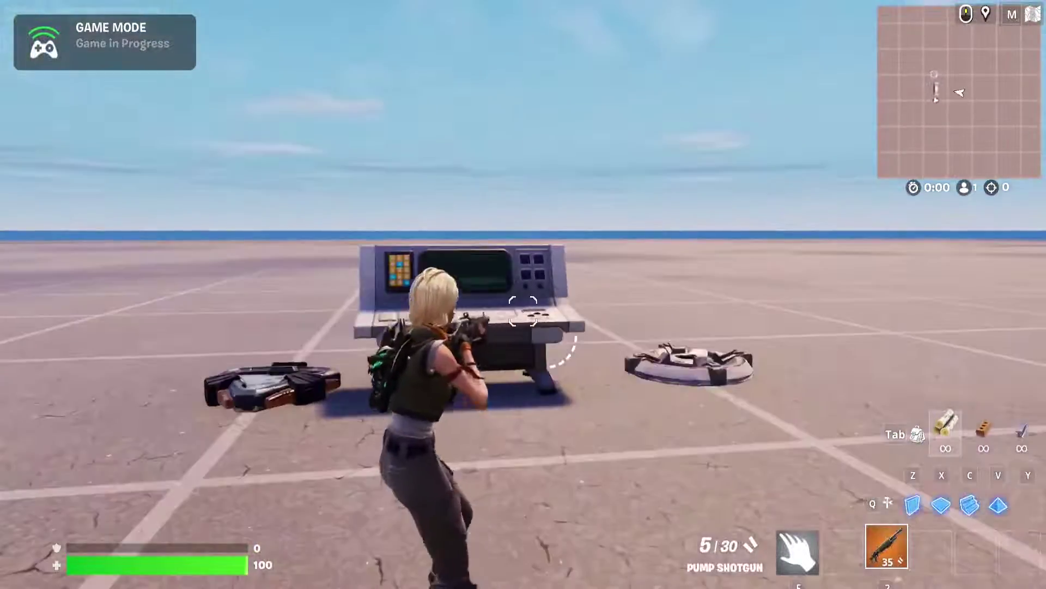
pyautogui.click(523, 310)
pyautogui.click(523, 310)
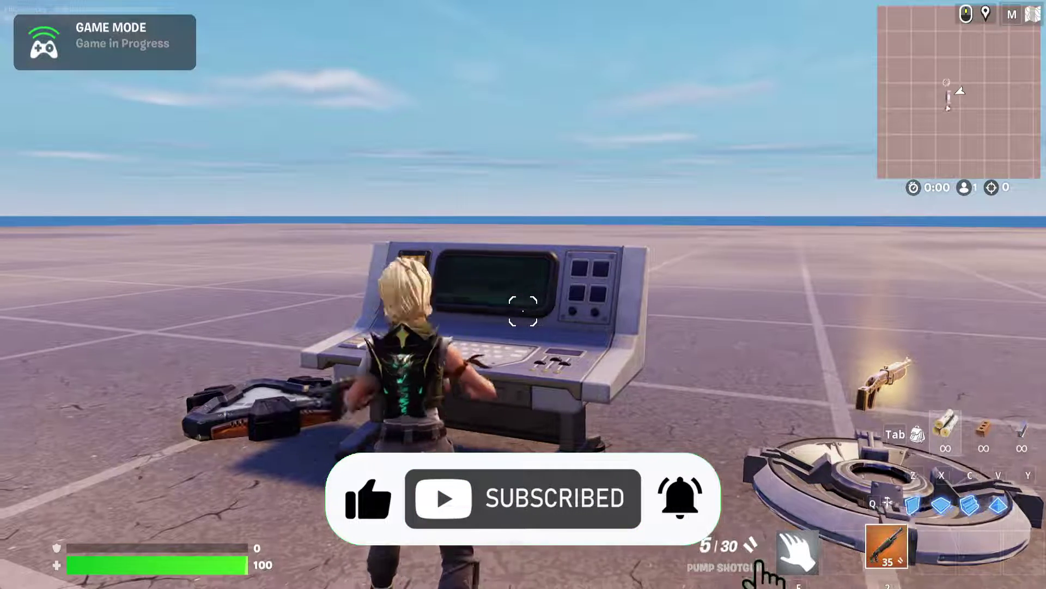
pyautogui.press('w')
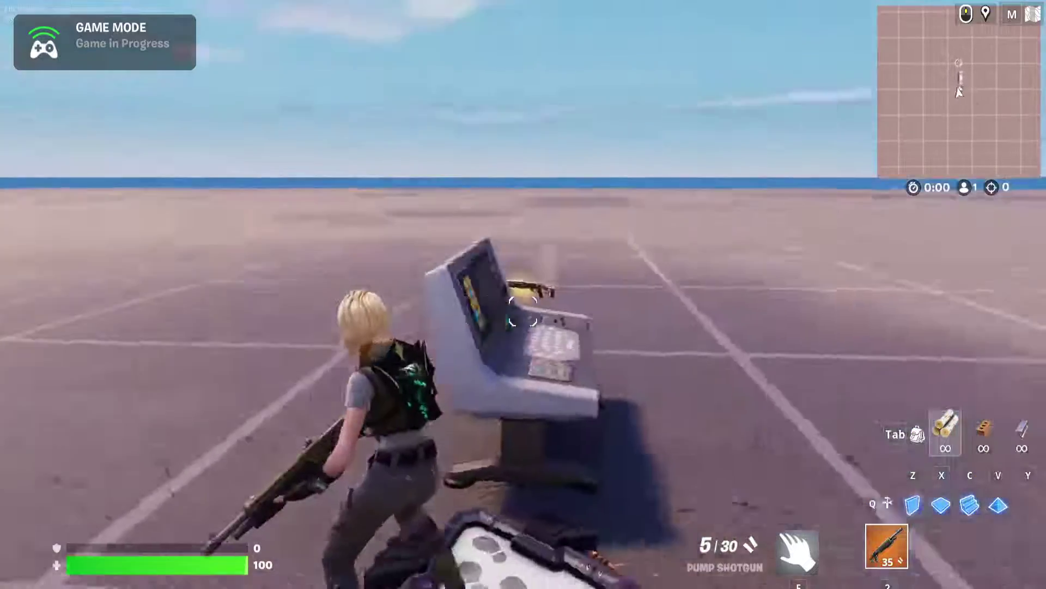
pyautogui.press('w')
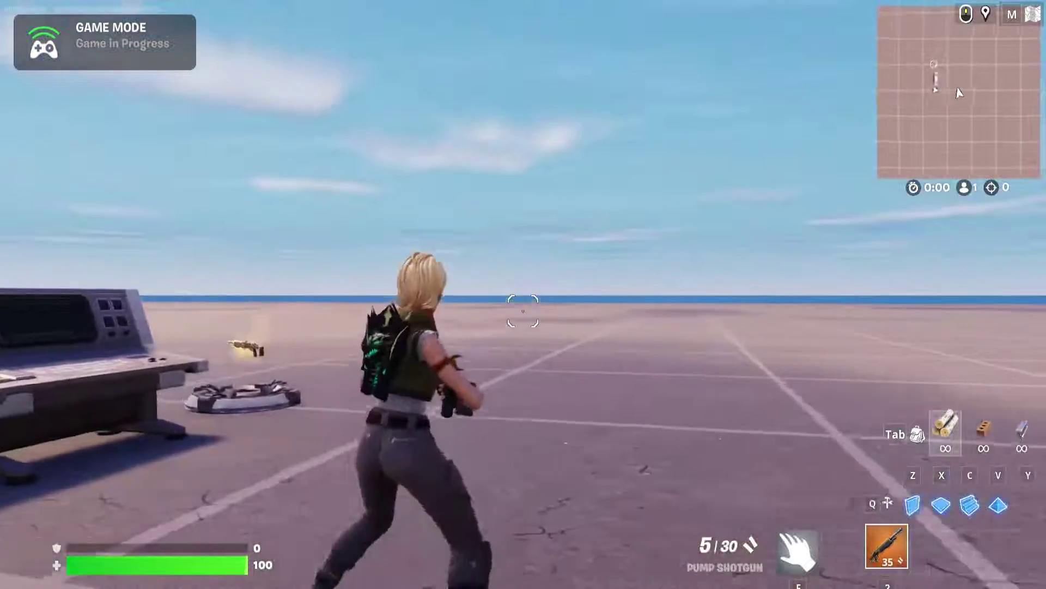